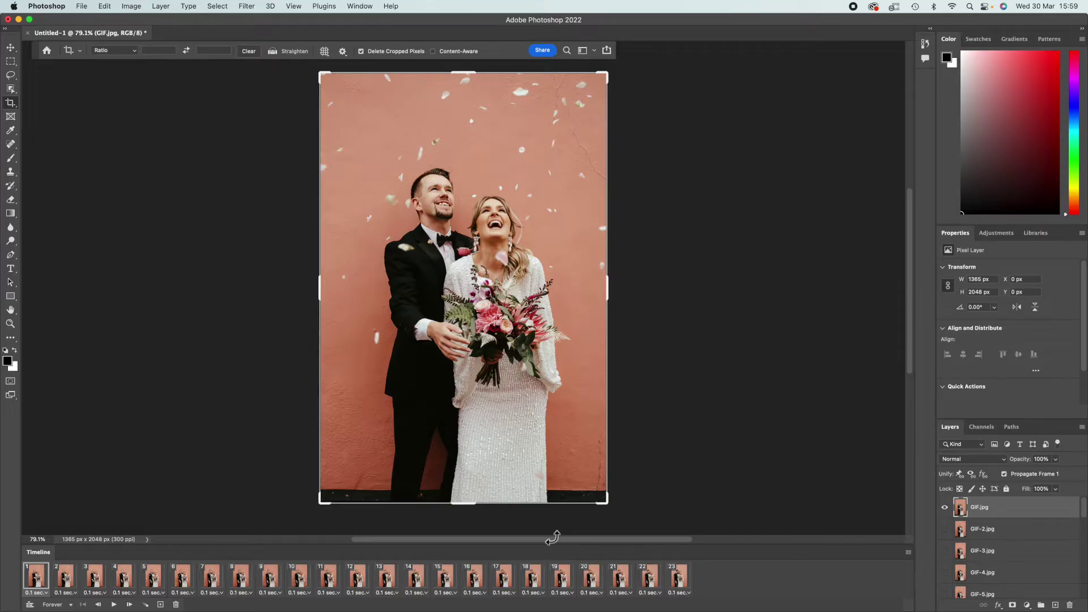
- Preview the animation, then pick GIF-2 through GIF.jpg from YOUTUBE GIF for Load Files into Stack
left_click(120, 606)
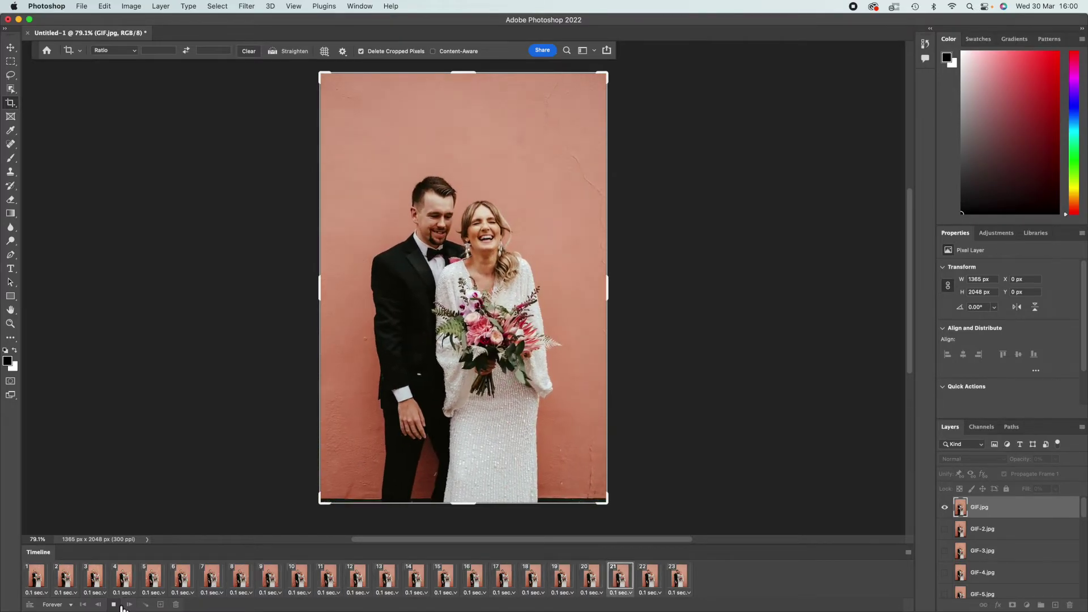
left_click(114, 605)
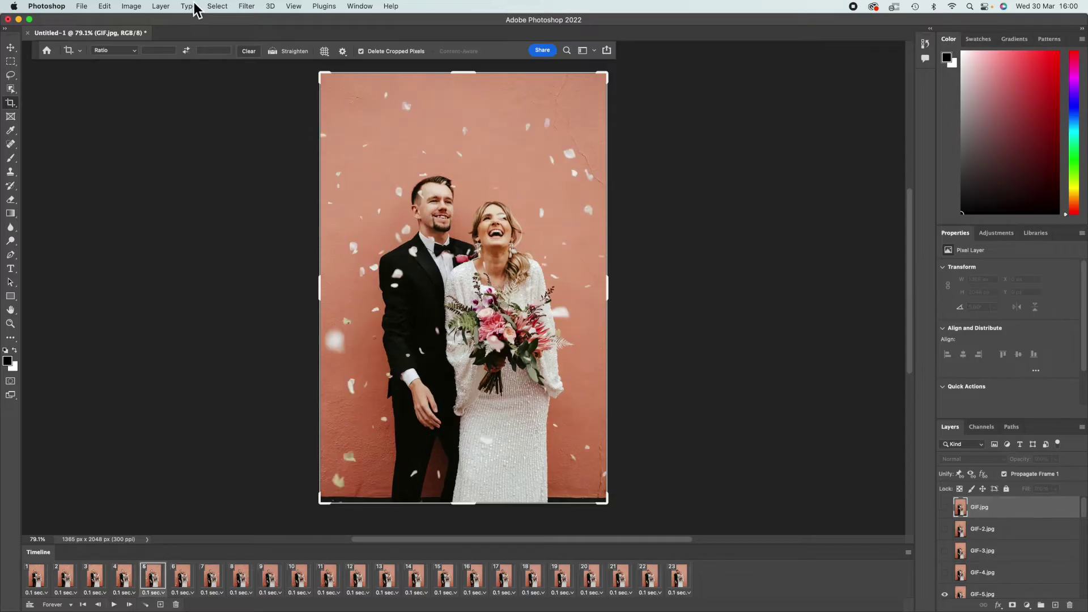
left_click(83, 8)
mouse_move(163, 257)
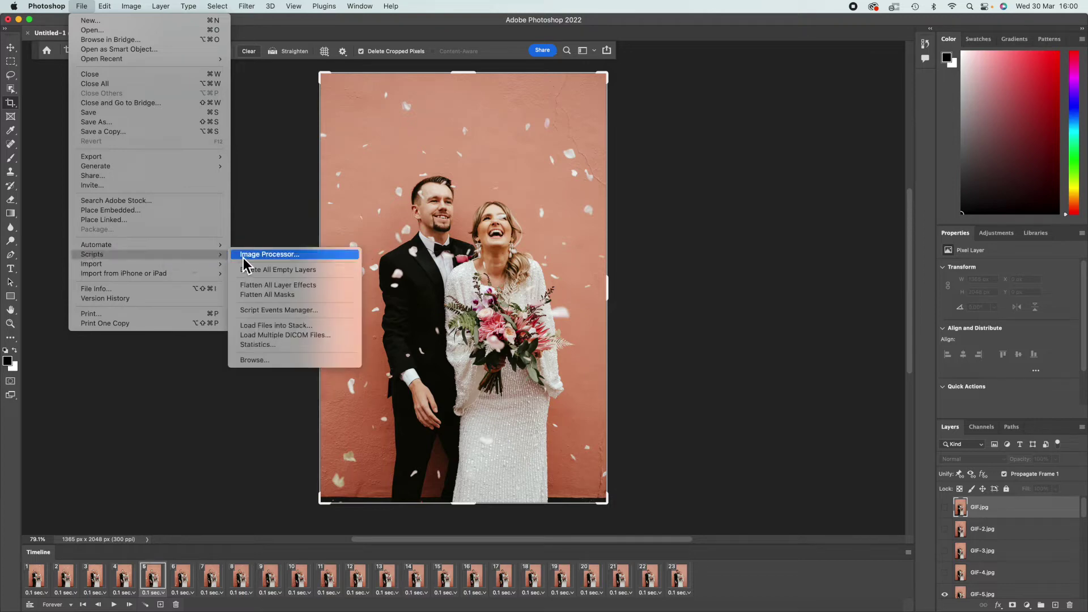
left_click(259, 326)
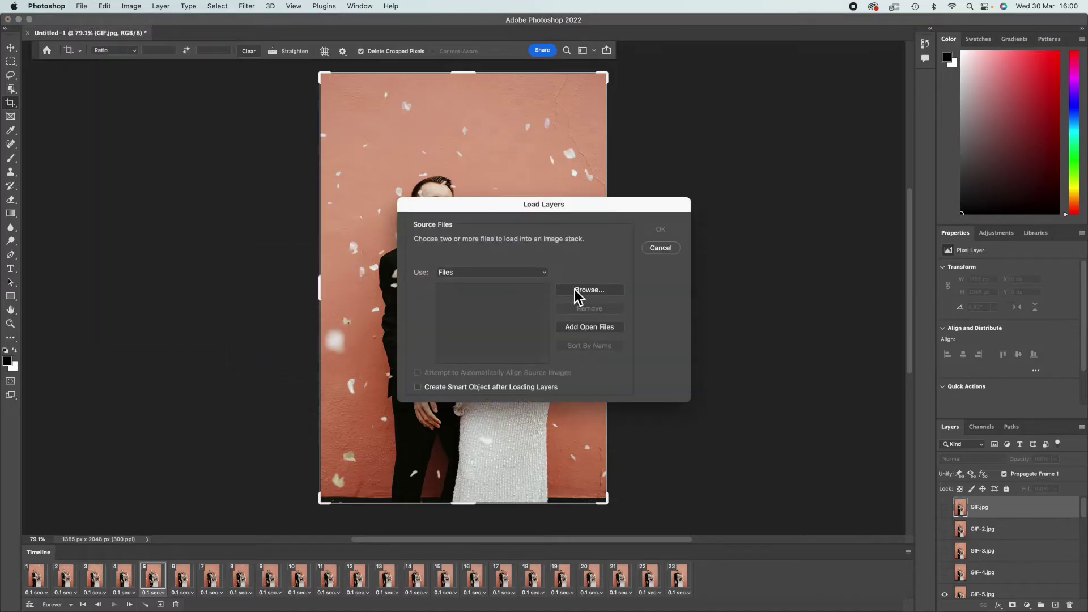
left_click(575, 289)
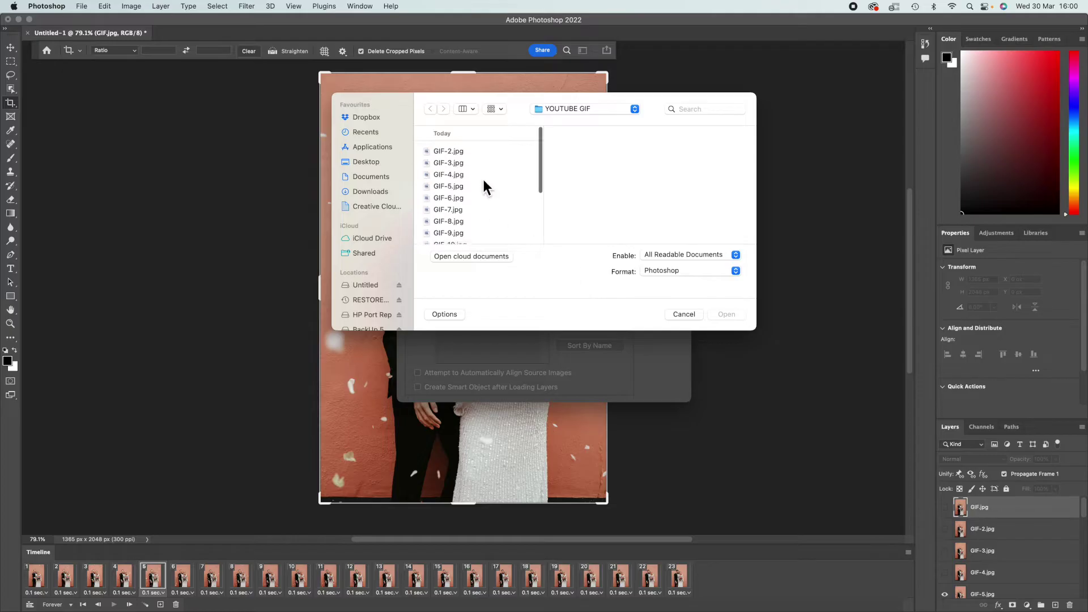
scroll(482, 178, "down", 5)
scroll(482, 178, "up", 5)
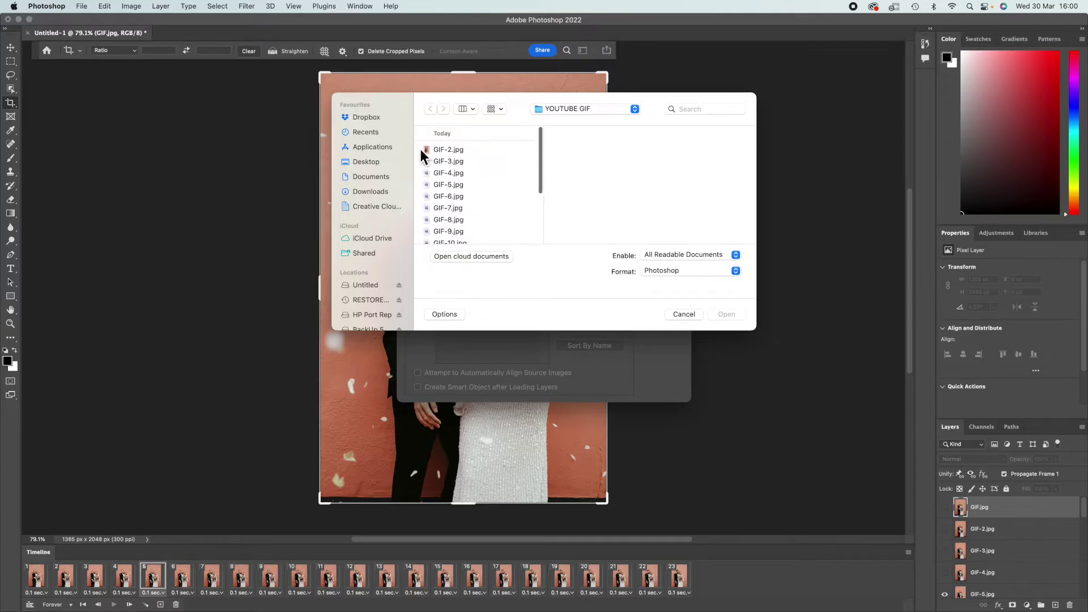
left_click_drag(420, 146, 488, 292)
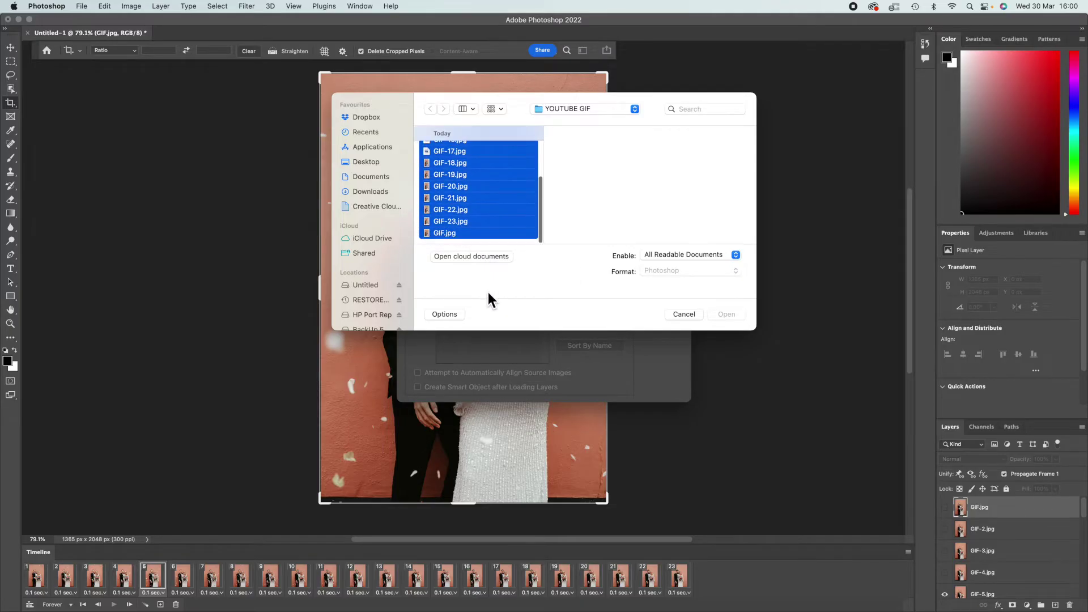
left_click(728, 314)
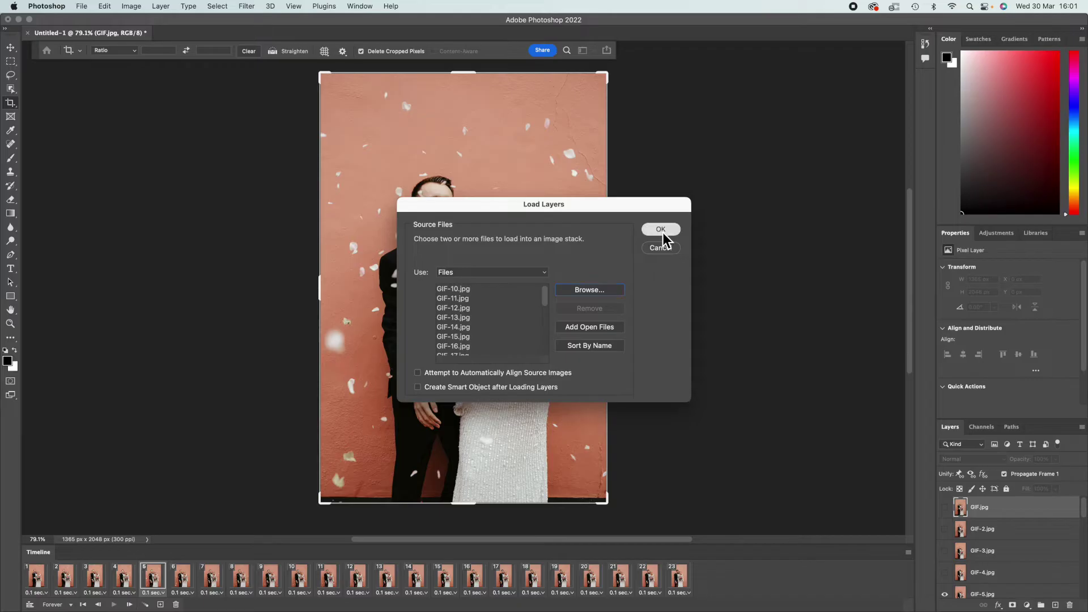
- Load the selected frame images as layers into a new document
left_click(659, 230)
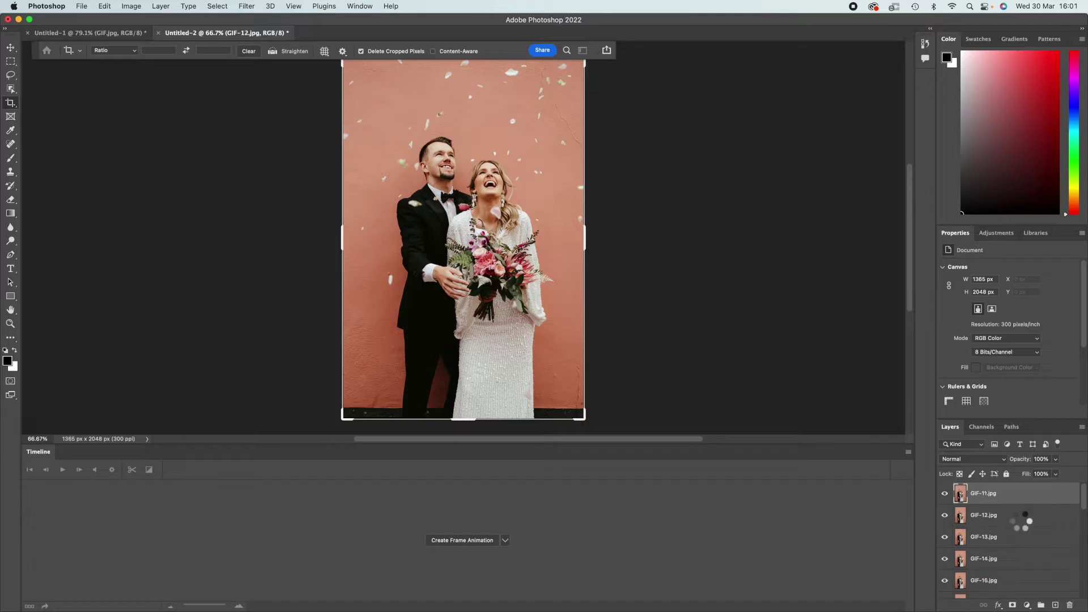
scroll(1021, 524, "down", 10)
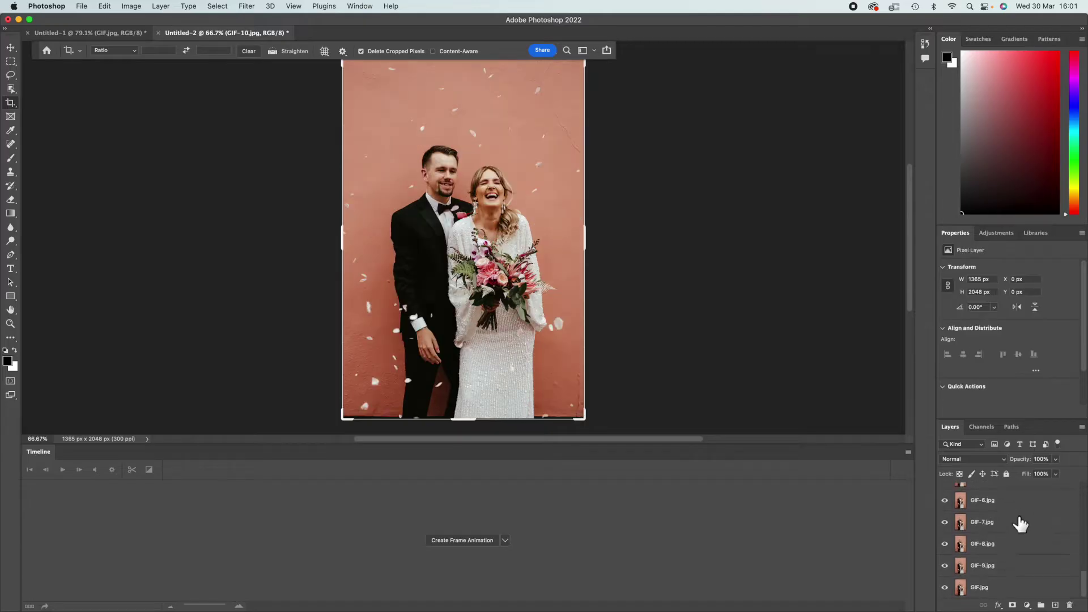
scroll(1020, 524, "up", 3)
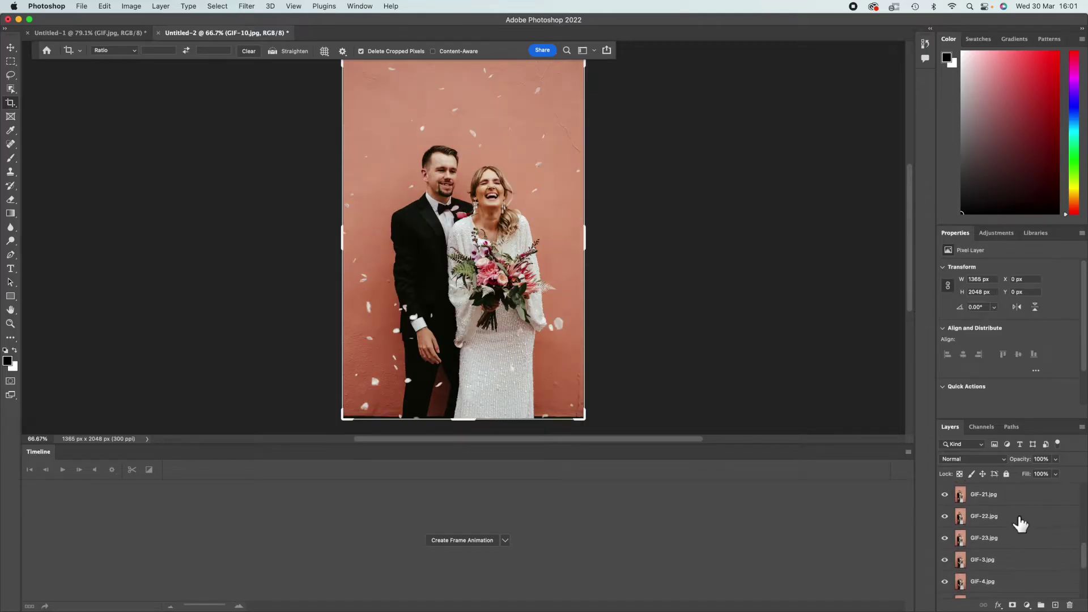
- Reorder the layers so GIF.jpg is on top, followed by GIF-2.jpg, GIF-3.jpg and onward
left_click(1022, 564)
scroll(1023, 569, "down", 3)
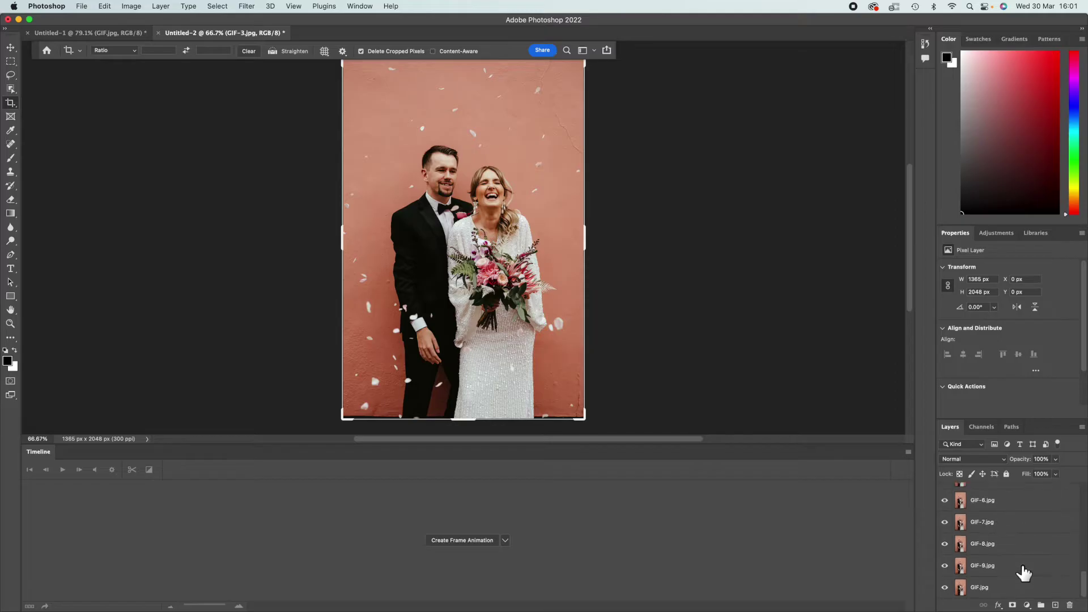
left_click(1025, 572, "shift")
left_click_drag(1022, 573, 1008, 503)
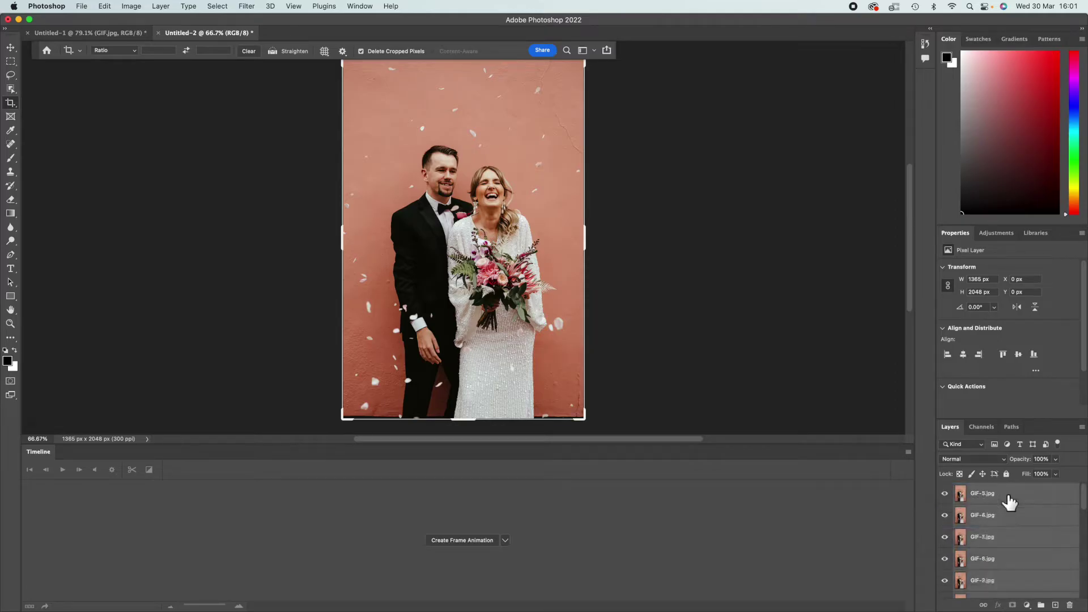
left_click_drag(1015, 593, 1016, 493)
scroll(1018, 532, "down", 3)
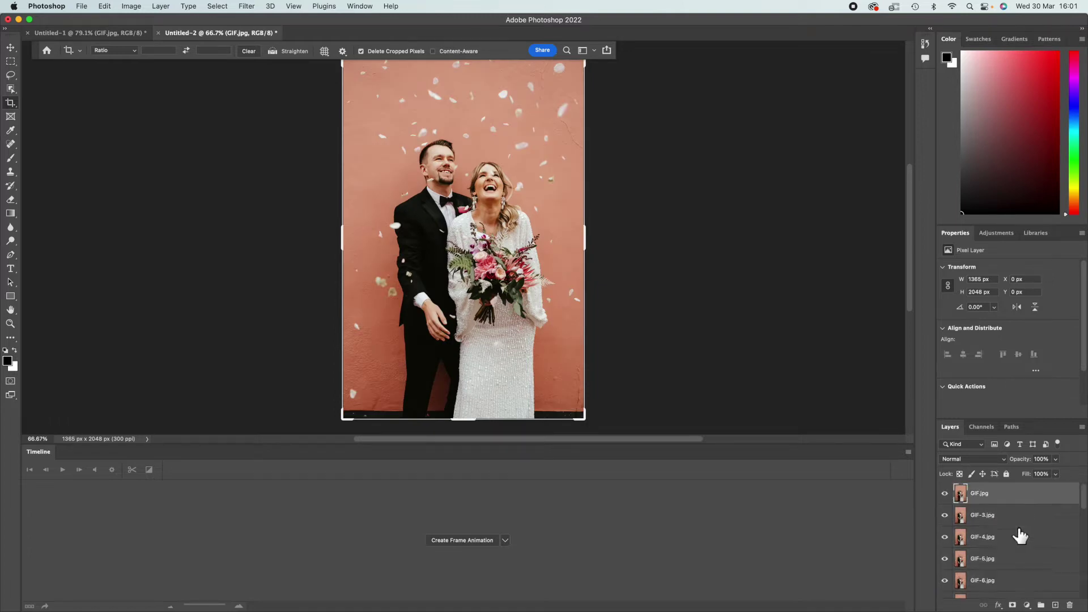
scroll(1022, 554, "down", 5)
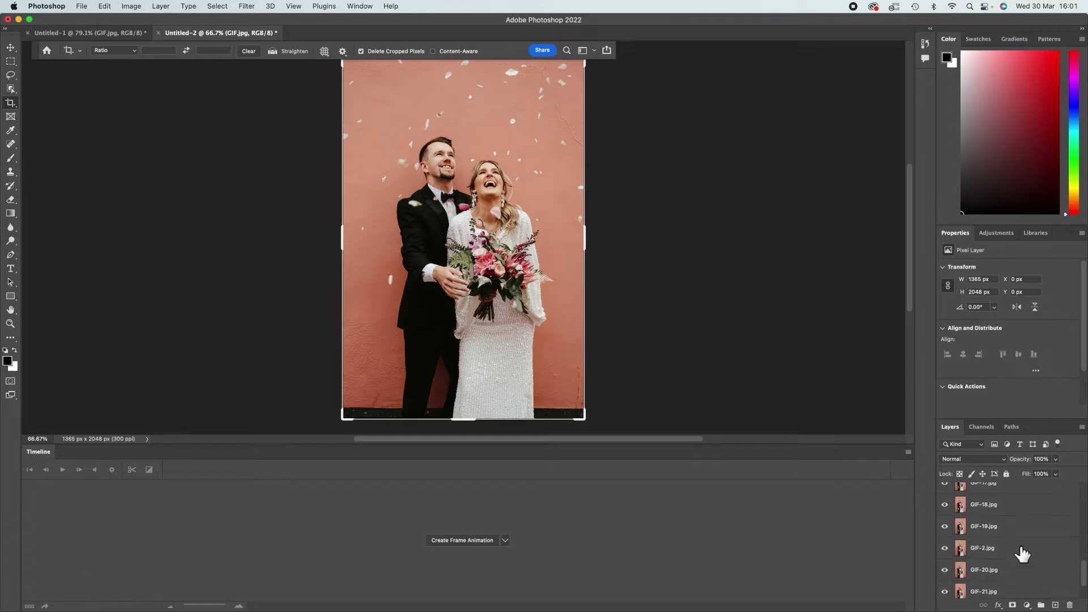
left_click_drag(1023, 554, 1022, 520)
scroll(1019, 529, "up", 10)
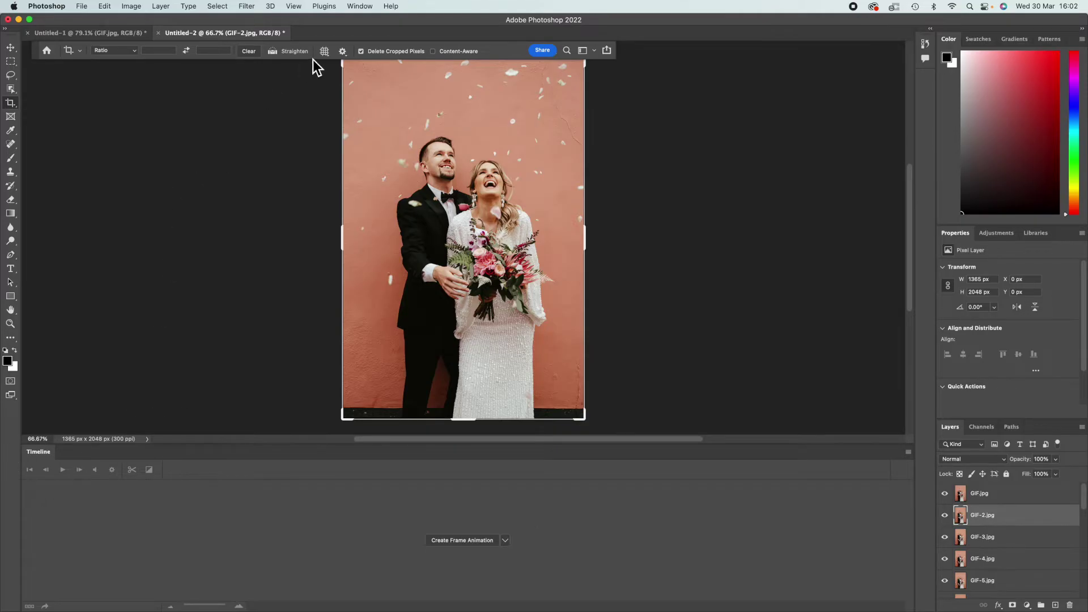
- With the GIF.jpg layer selected, create a frame animation in the Timeline panel
left_click(360, 7)
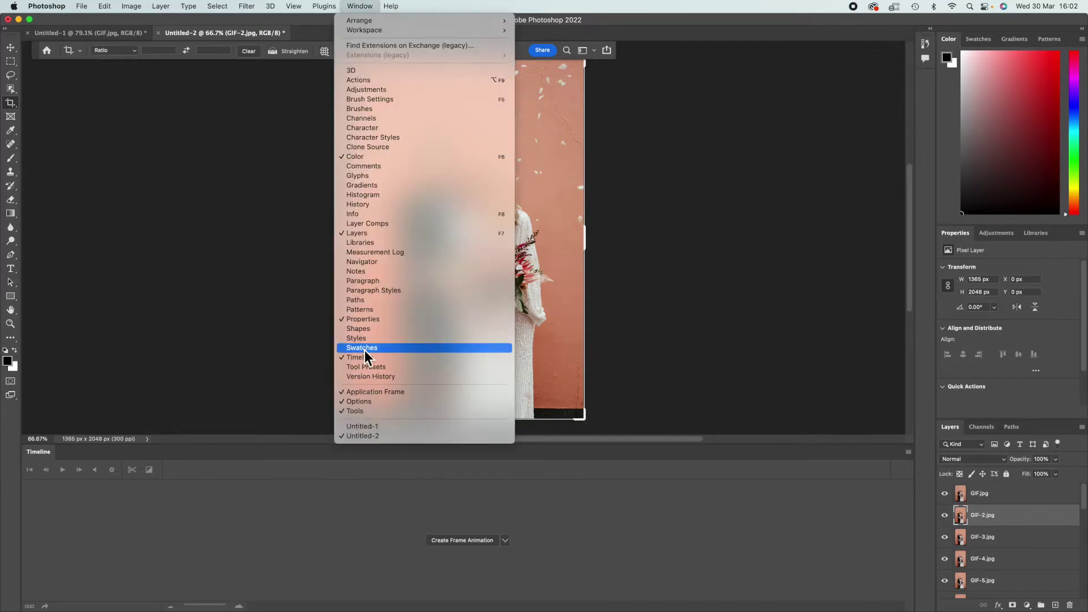
left_click(630, 527)
left_click(975, 497)
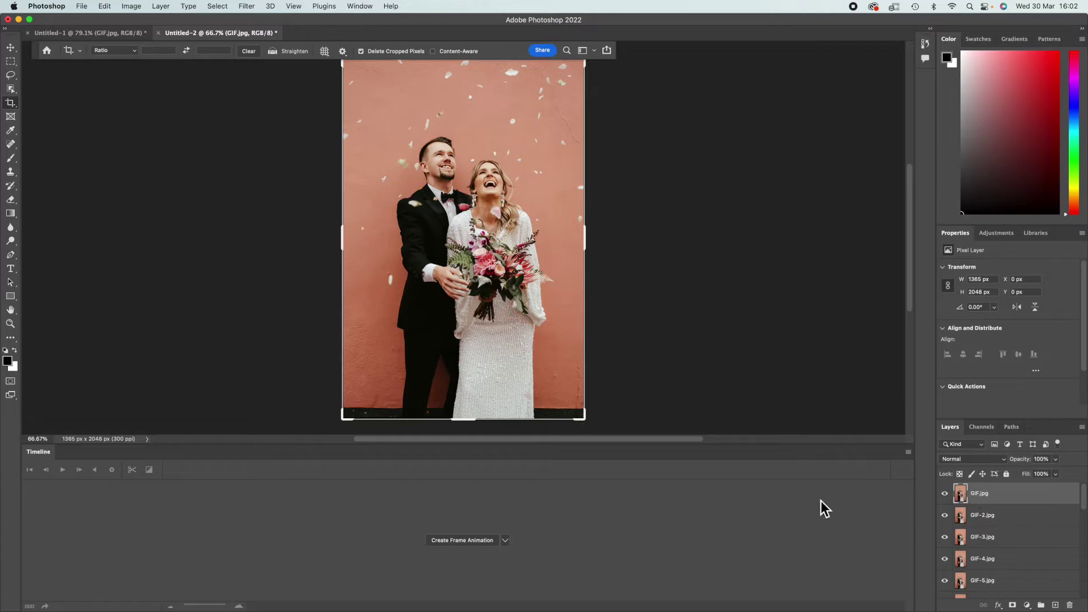
left_click(505, 541)
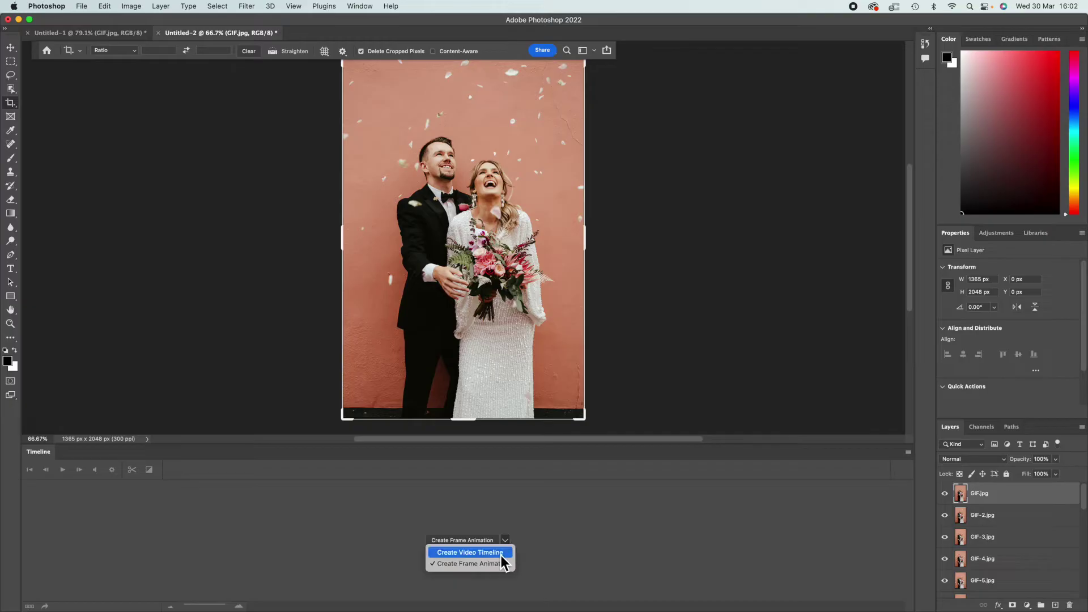
left_click(498, 566)
left_click(478, 542)
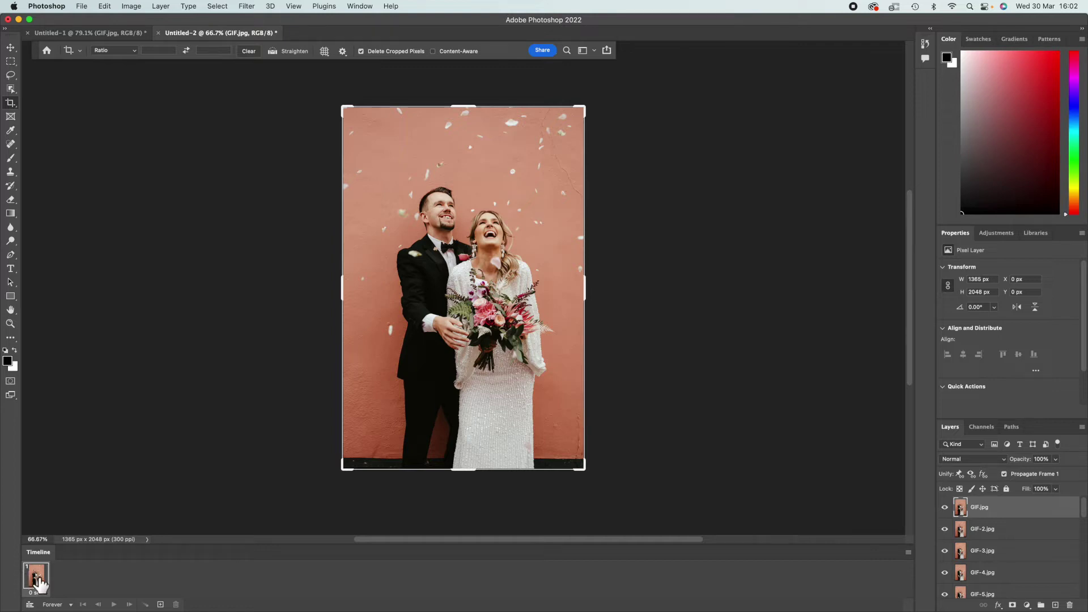
- Make a frame from each of the 23 layers, then reverse the frame order
left_click(909, 556)
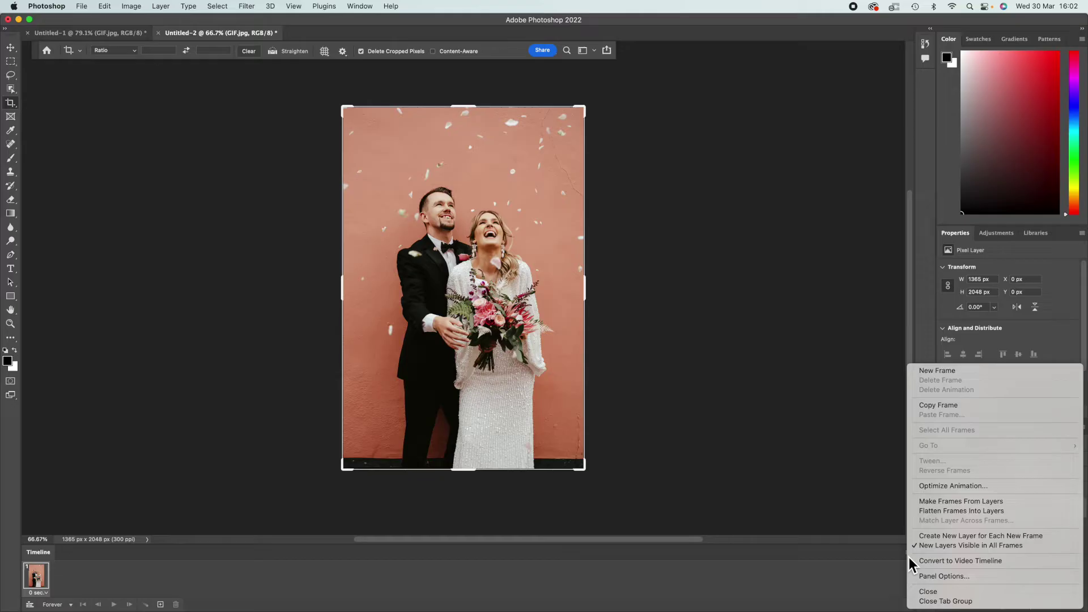
left_click(961, 501)
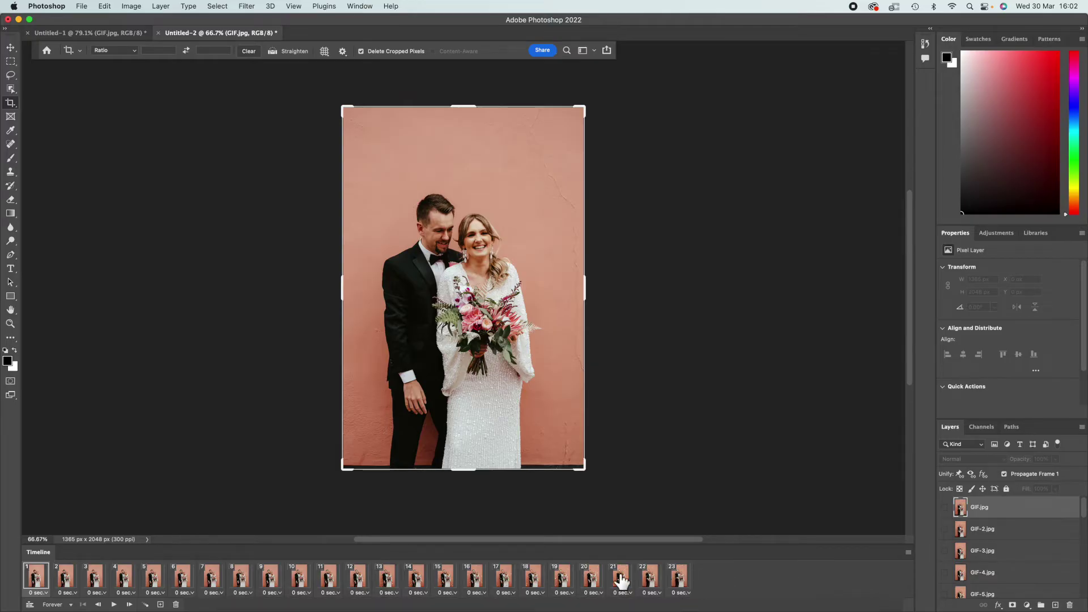
left_click(909, 554)
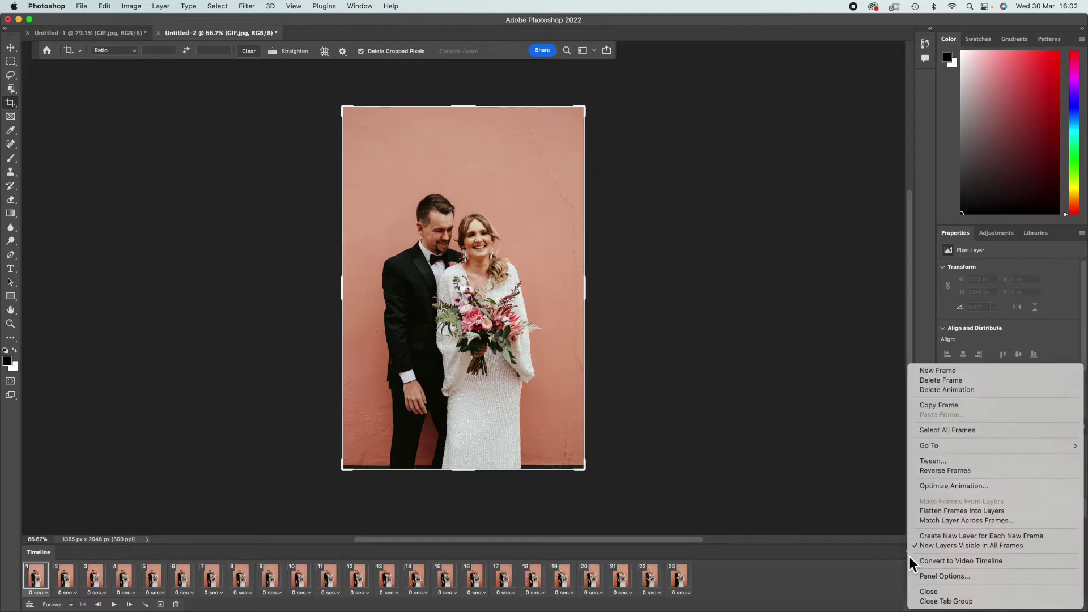
left_click(958, 471)
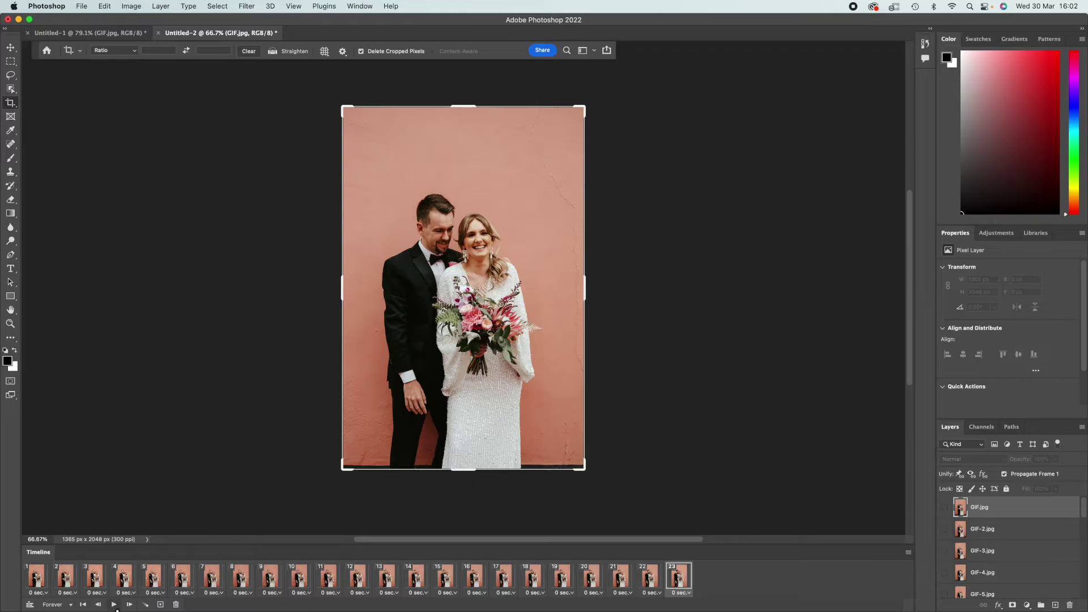
- Preview the animation and set its looping to Forever
left_click(115, 607)
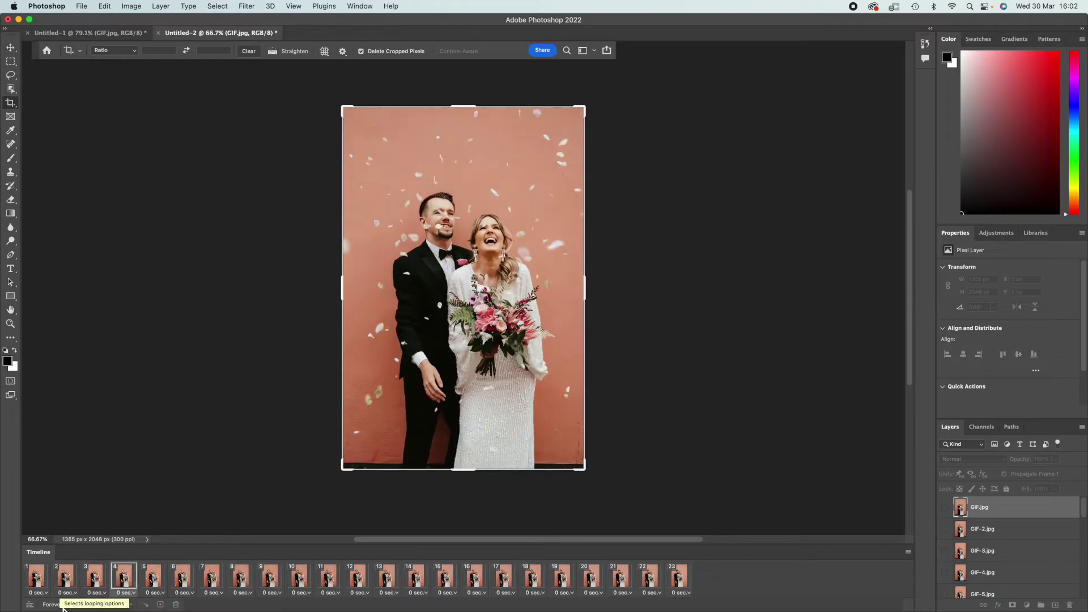
left_click(56, 605)
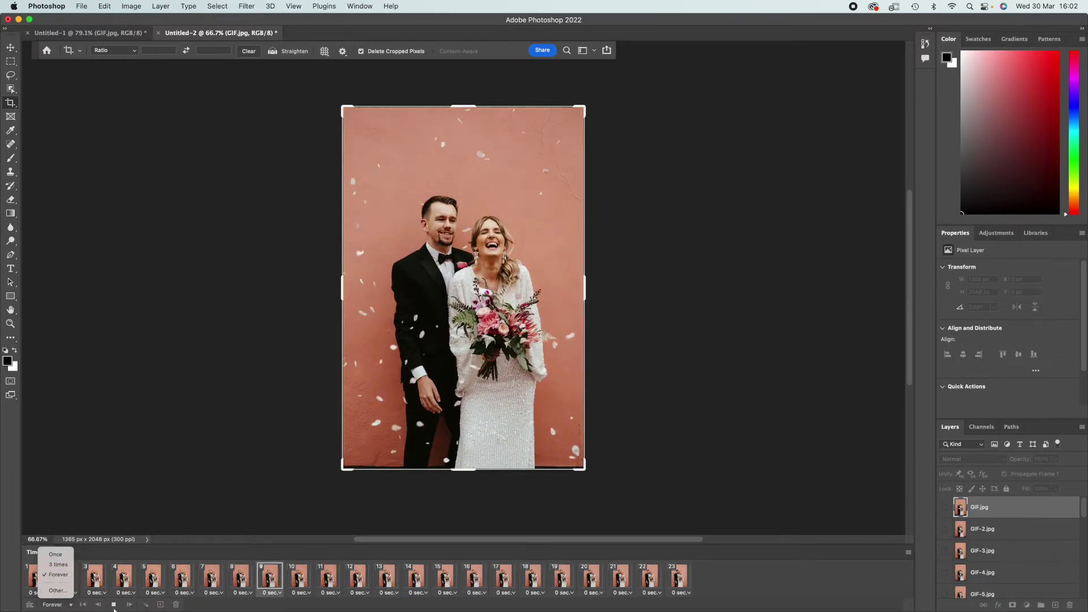
left_click(54, 575)
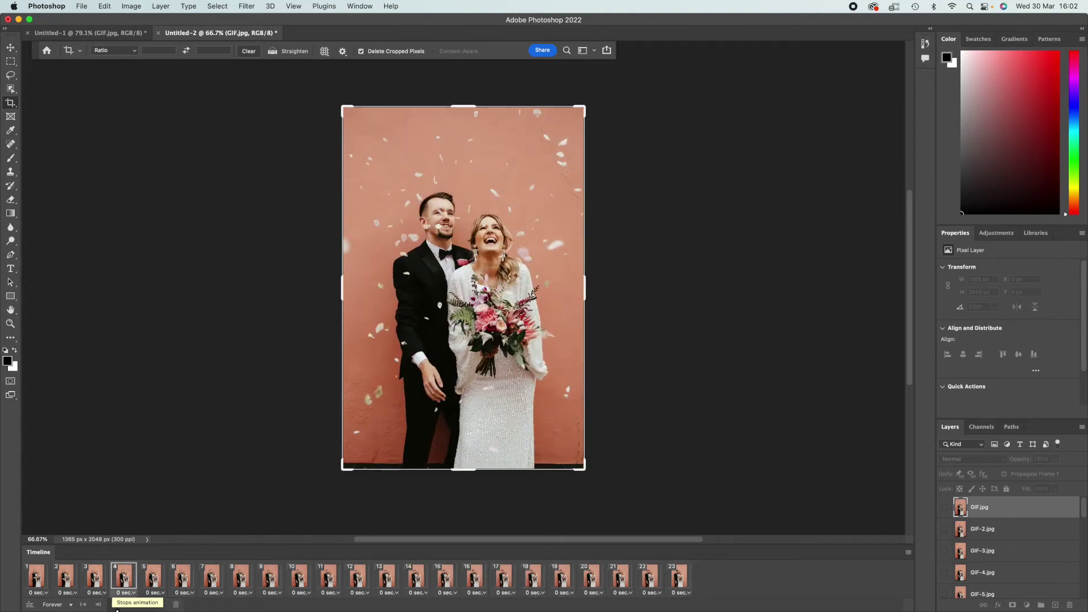
left_click(44, 590)
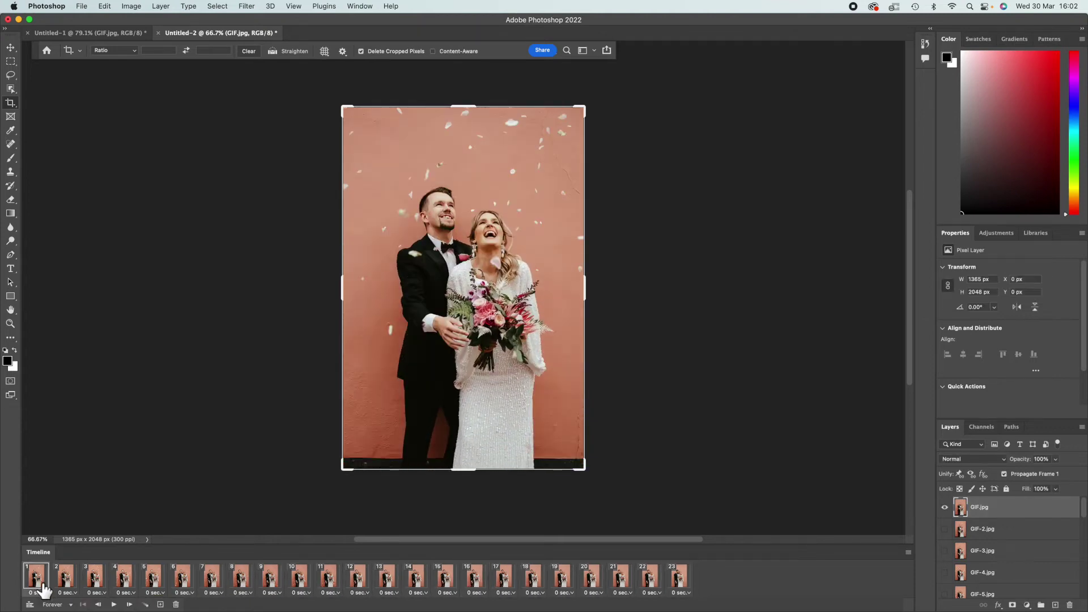
- Give all frames a 0.1-second delay, then test frame 1 at 0.2 seconds
left_click(690, 584, "shift")
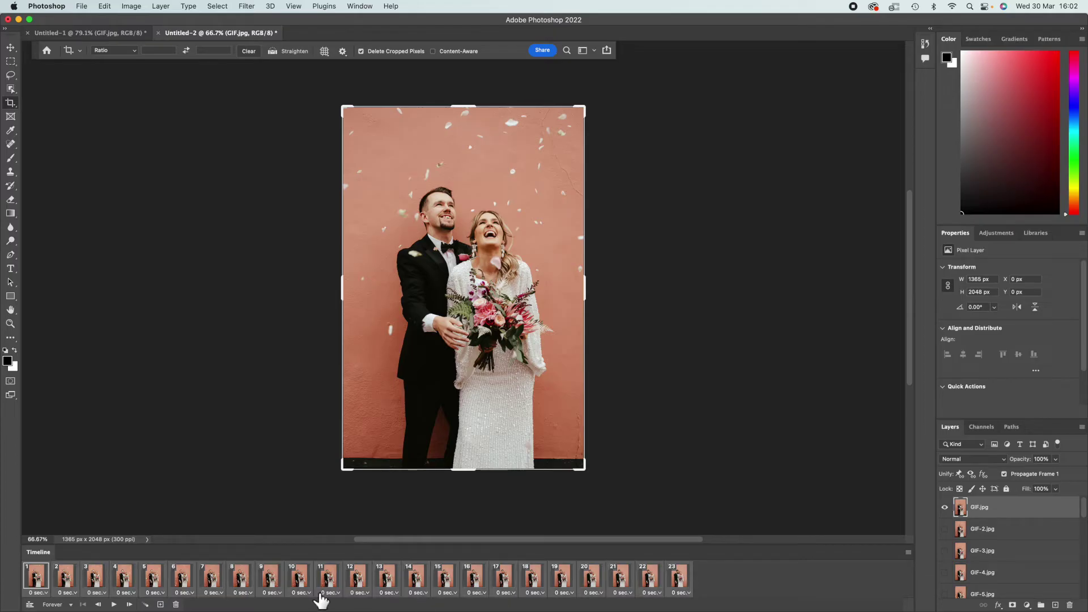
left_click(46, 595)
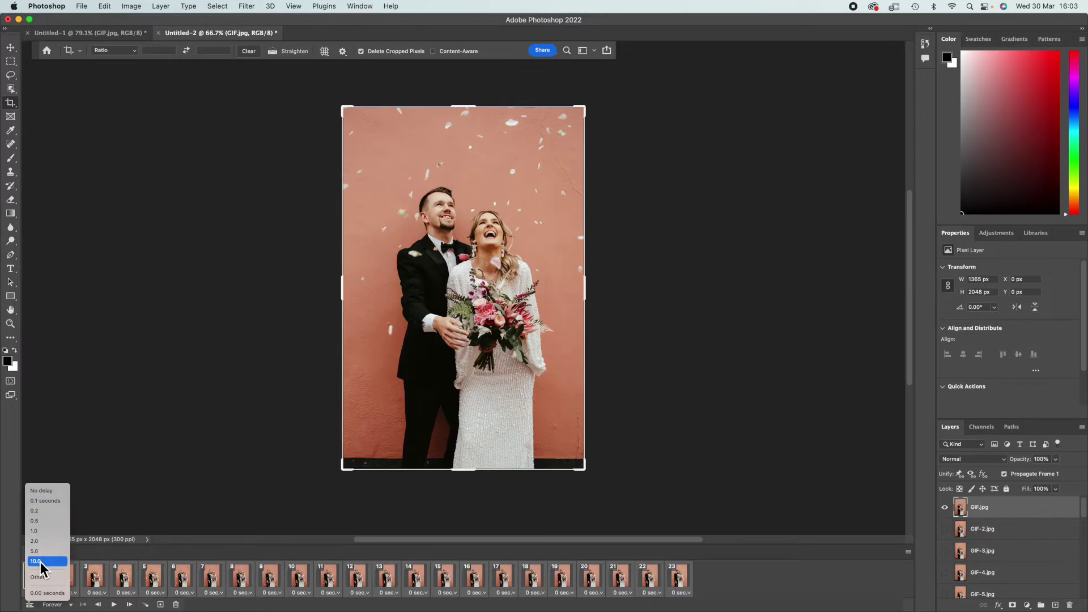
left_click(46, 506)
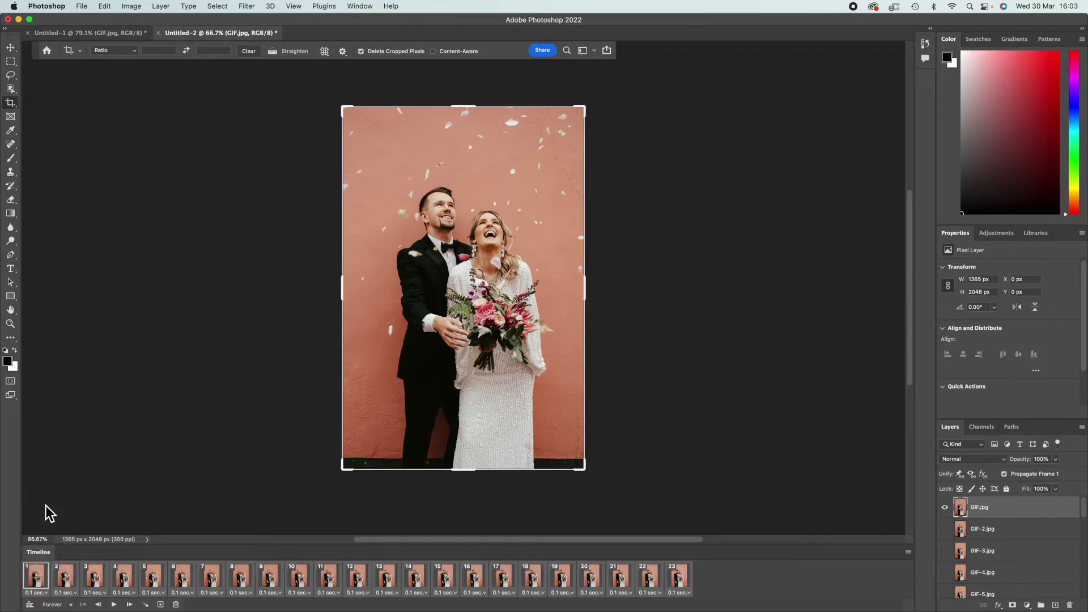
left_click(116, 605)
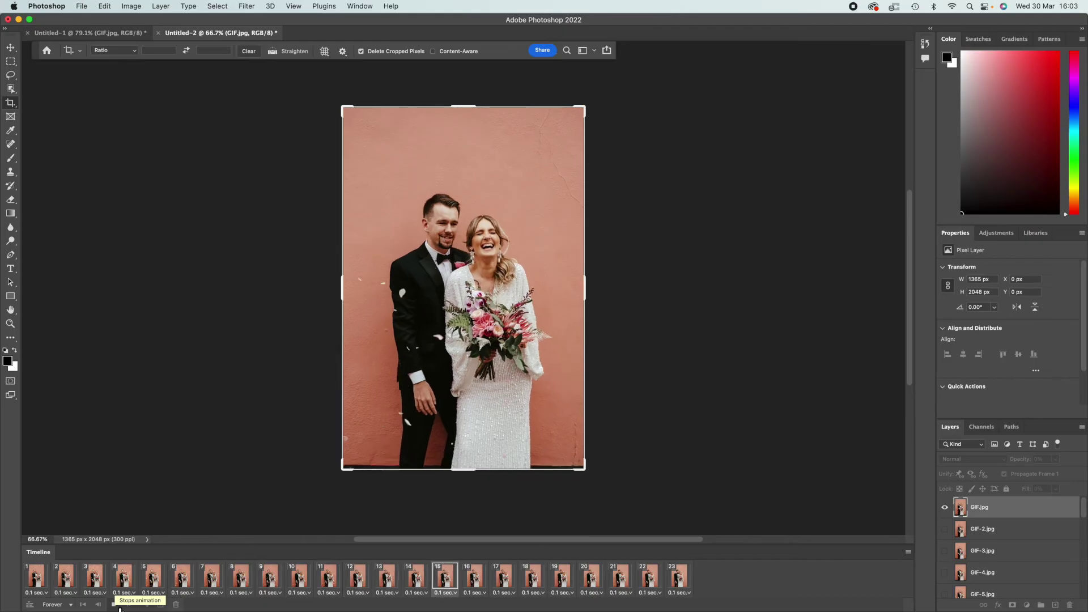
left_click(36, 592)
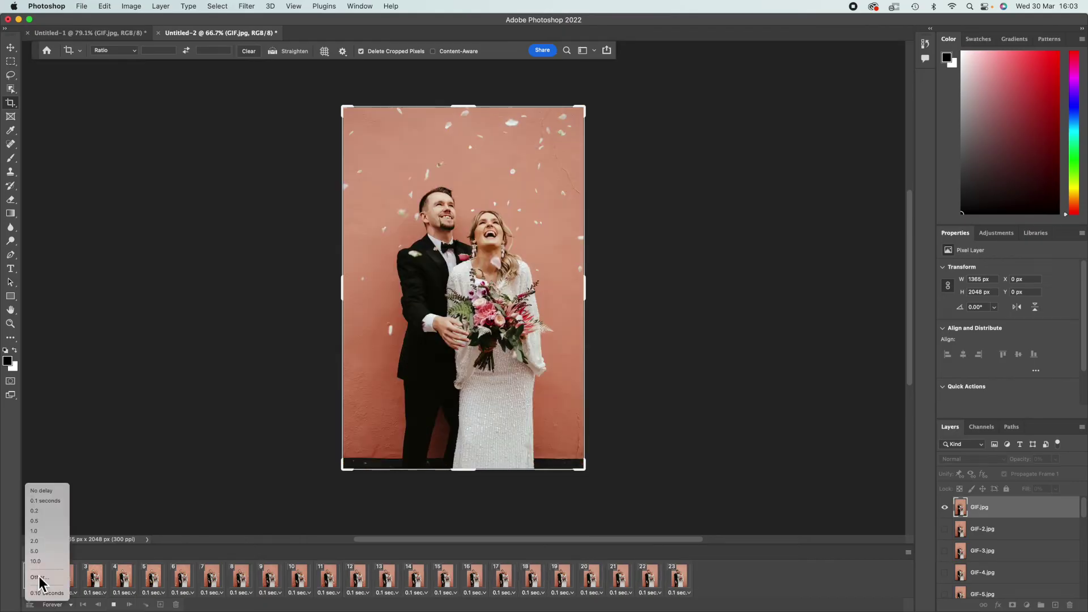
left_click(43, 513)
left_click(116, 605)
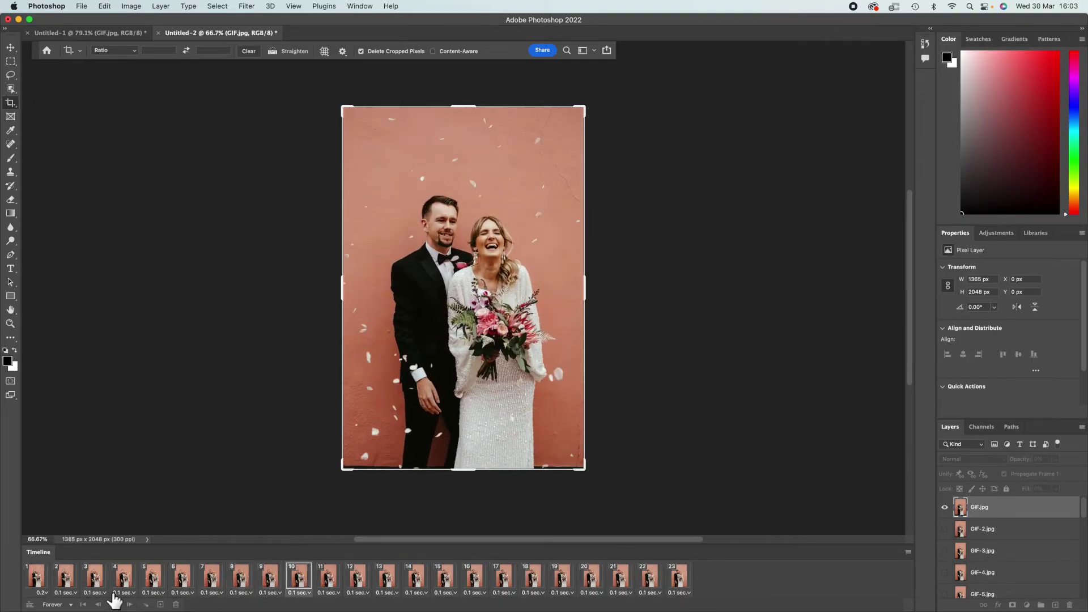
left_click(115, 604)
- Try a 0.2-second delay on every frame and preview the slower timing
left_click(680, 590, "shift")
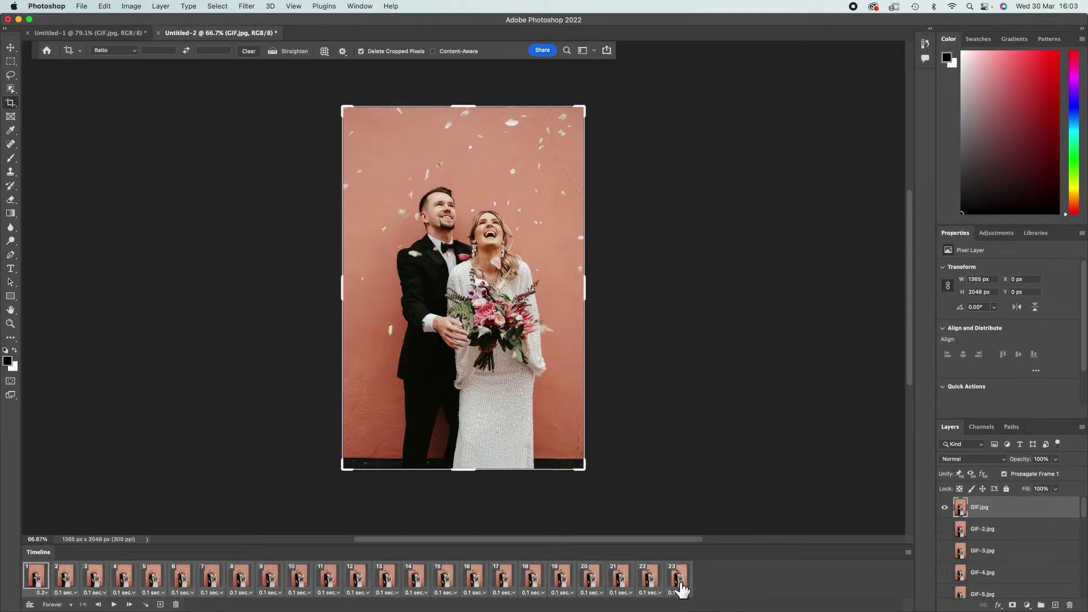
left_click(43, 593)
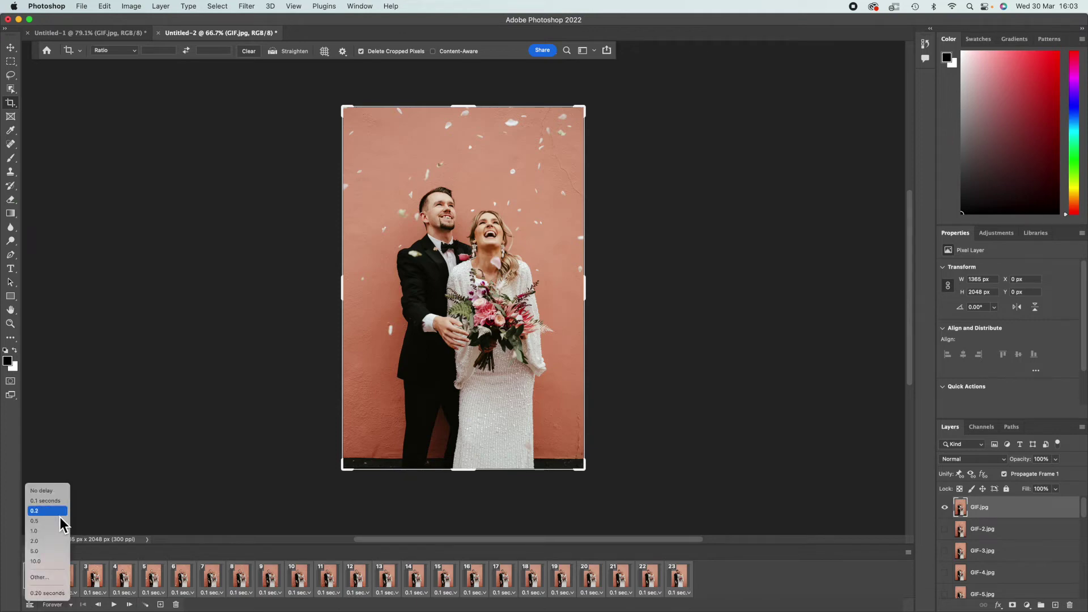
left_click(48, 511)
left_click(114, 604)
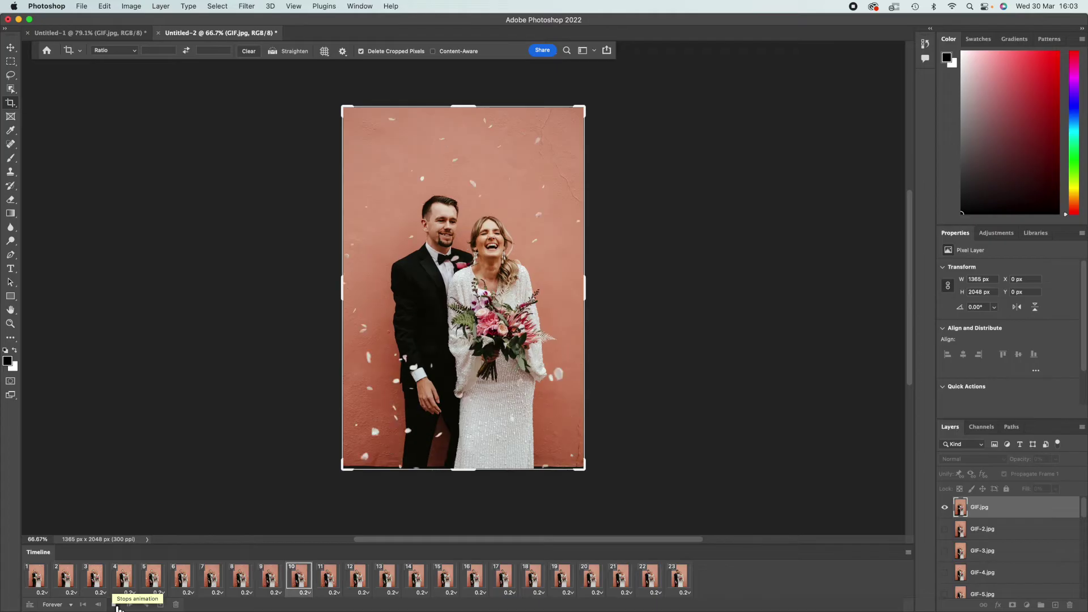
left_click(52, 604)
left_click(34, 589)
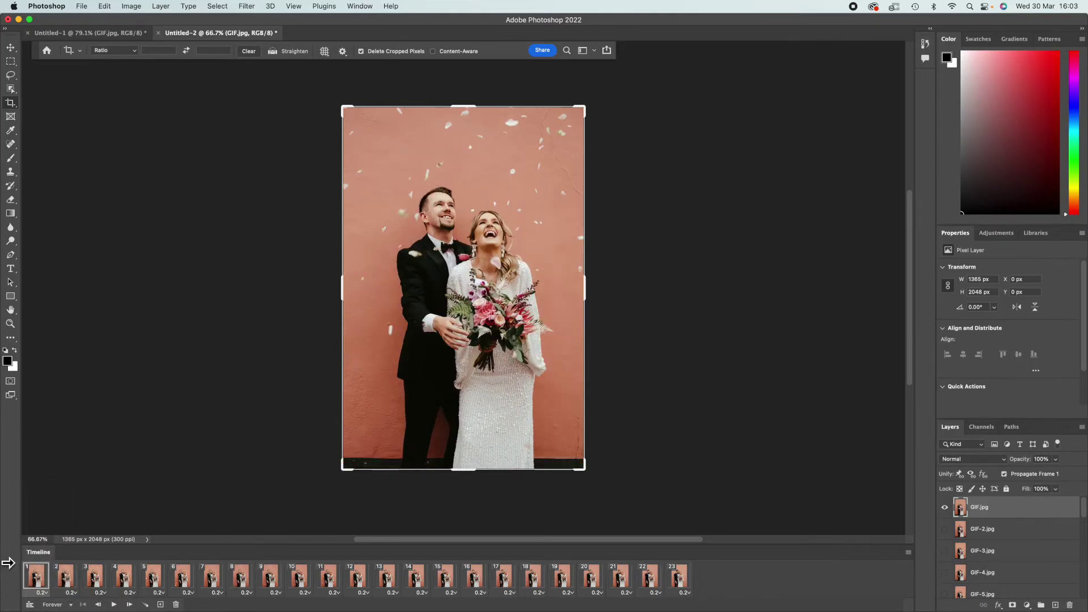
- Set every frame back to a 0.1-second delay and play the animation
left_click(678, 581, "shift")
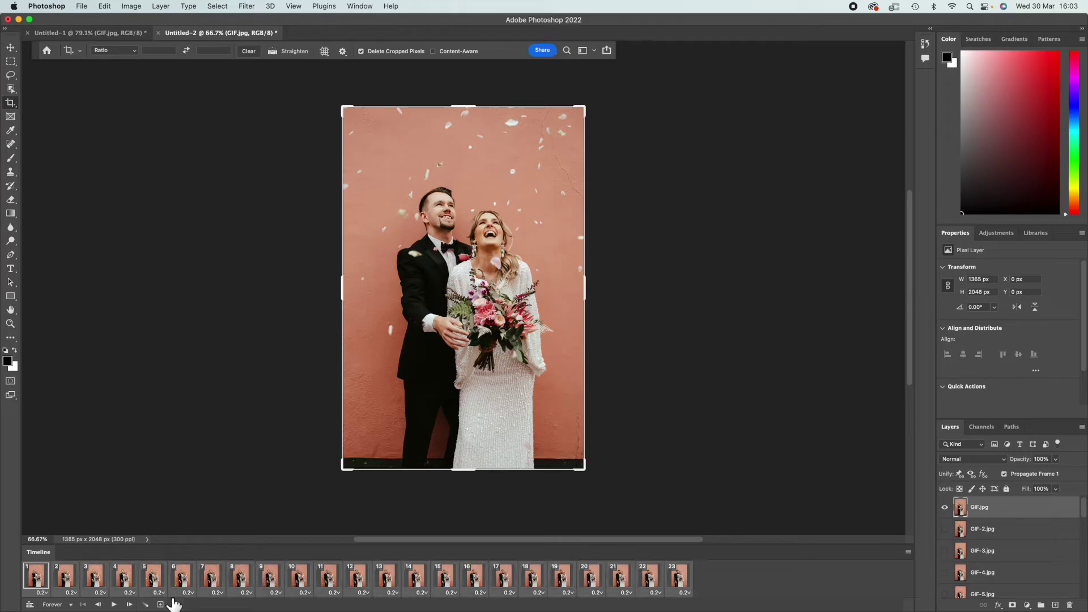
left_click(42, 592)
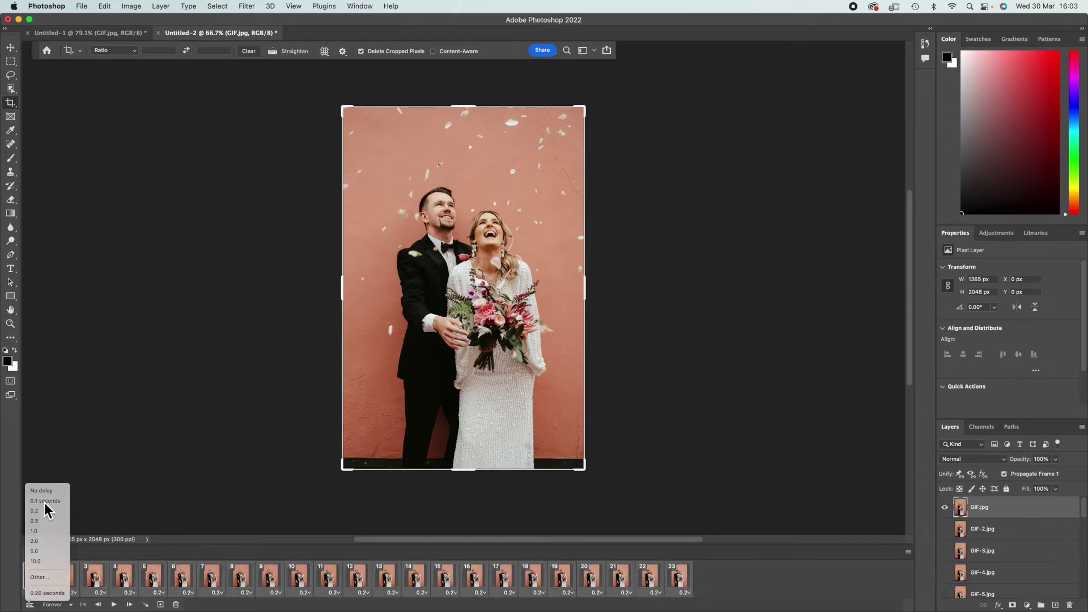
left_click(45, 501)
left_click(113, 605)
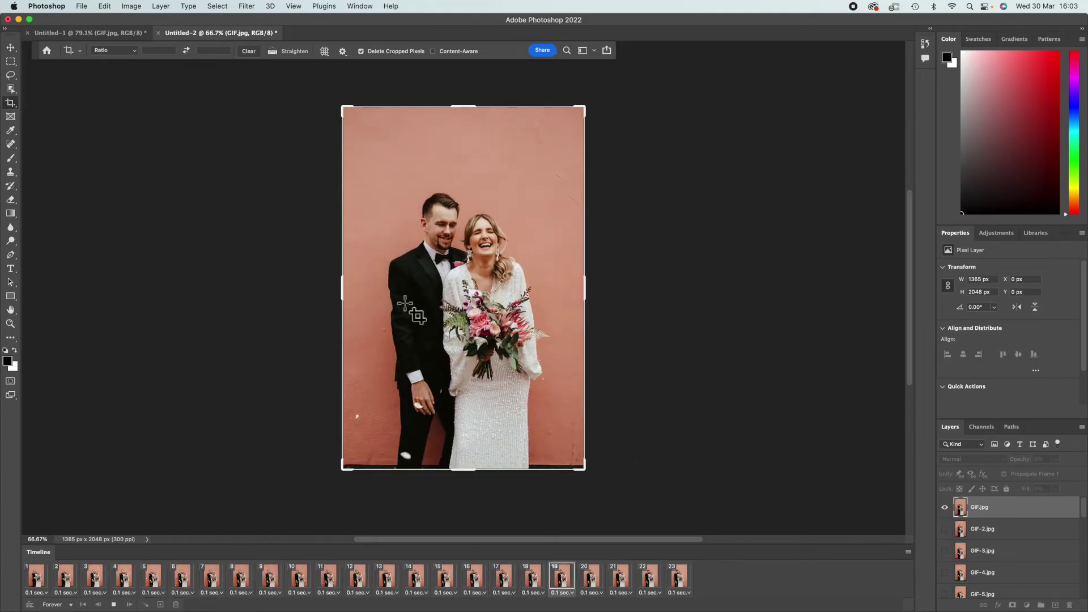
- Stop playback and cancel an accidental crop
left_click(359, 214)
left_click(83, 7)
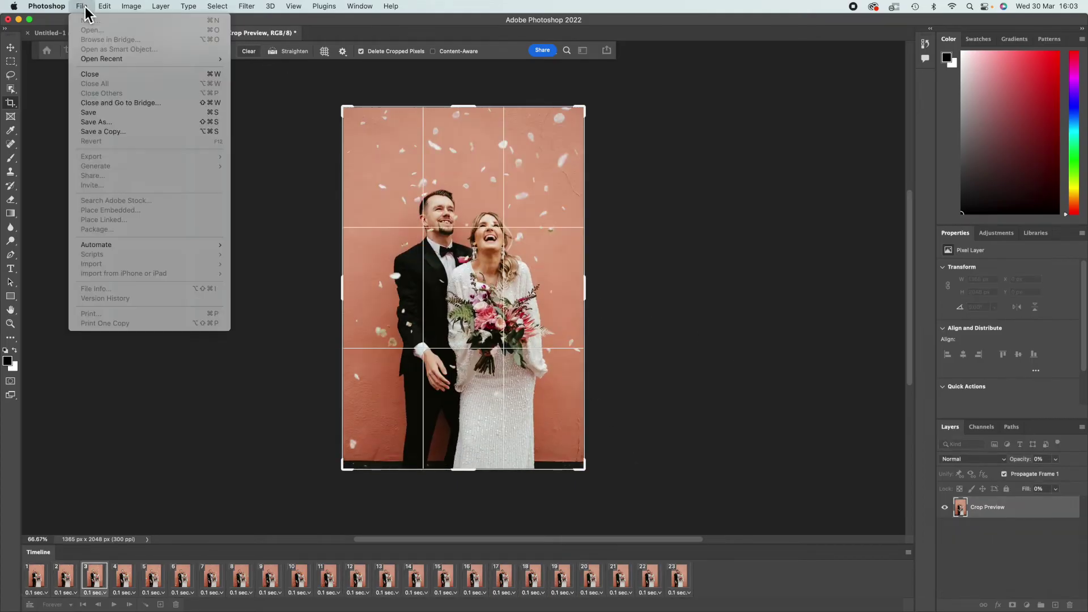
left_click(271, 151)
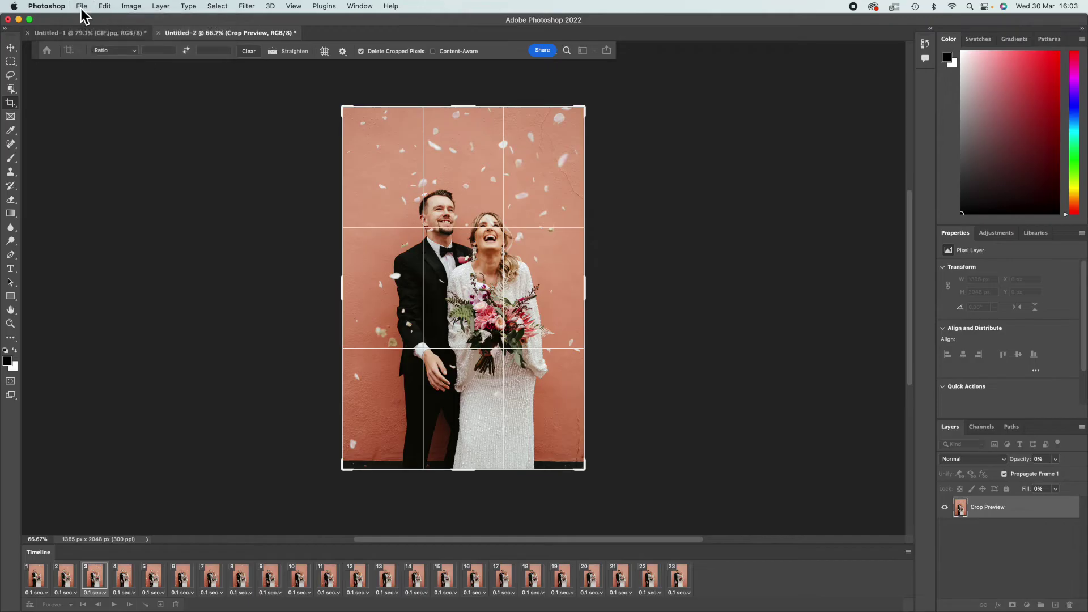
left_click(82, 8)
left_click(280, 153)
key("Escape")
- In Save for Web, view the Original tab and keep GIF as the format
left_click(82, 7)
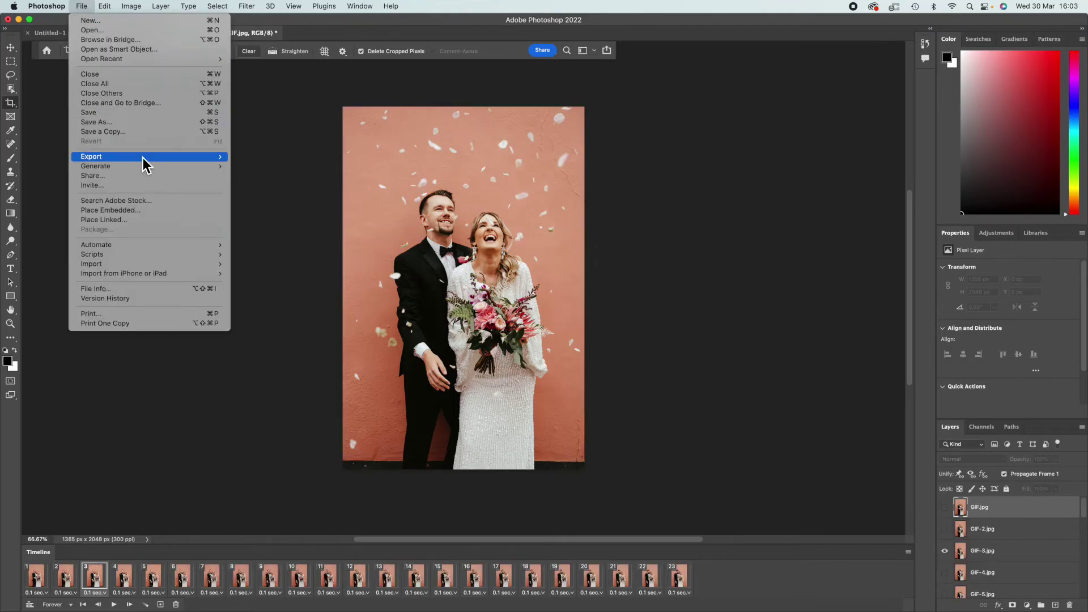
mouse_move(143, 159)
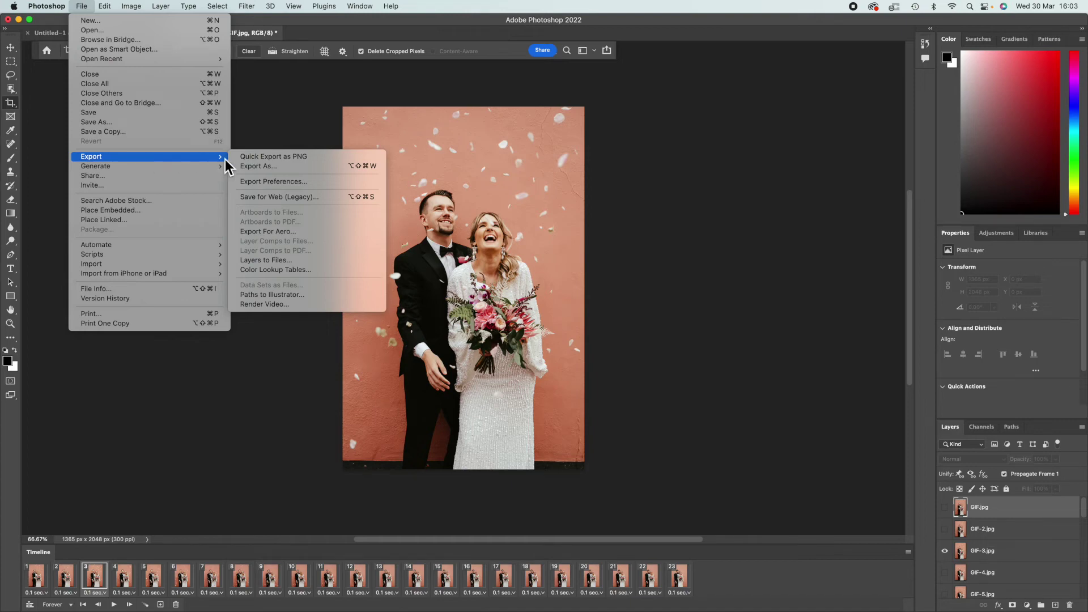
left_click(274, 199)
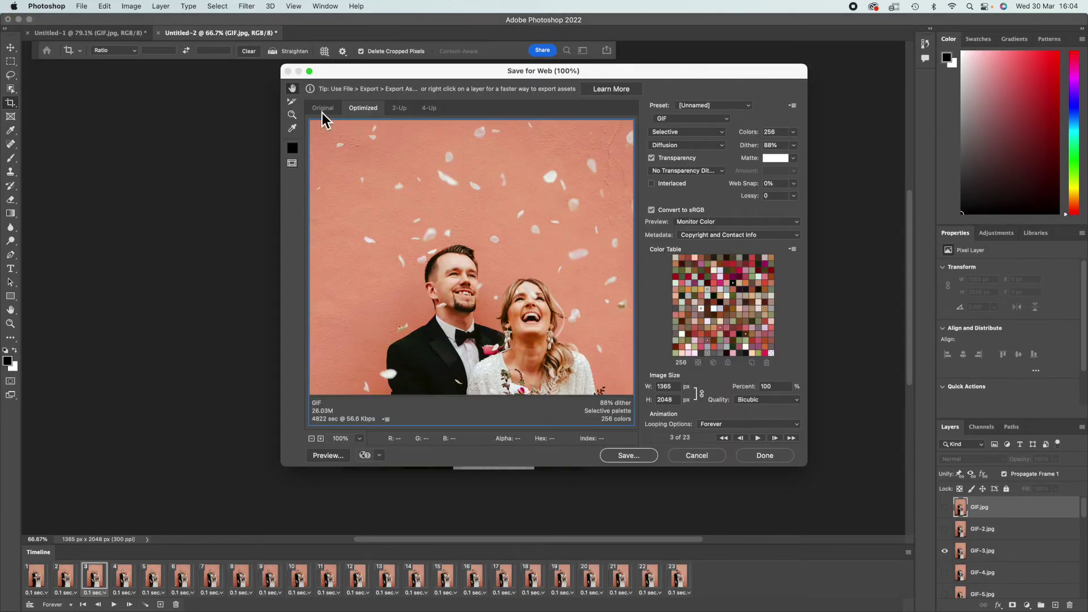
left_click(322, 113)
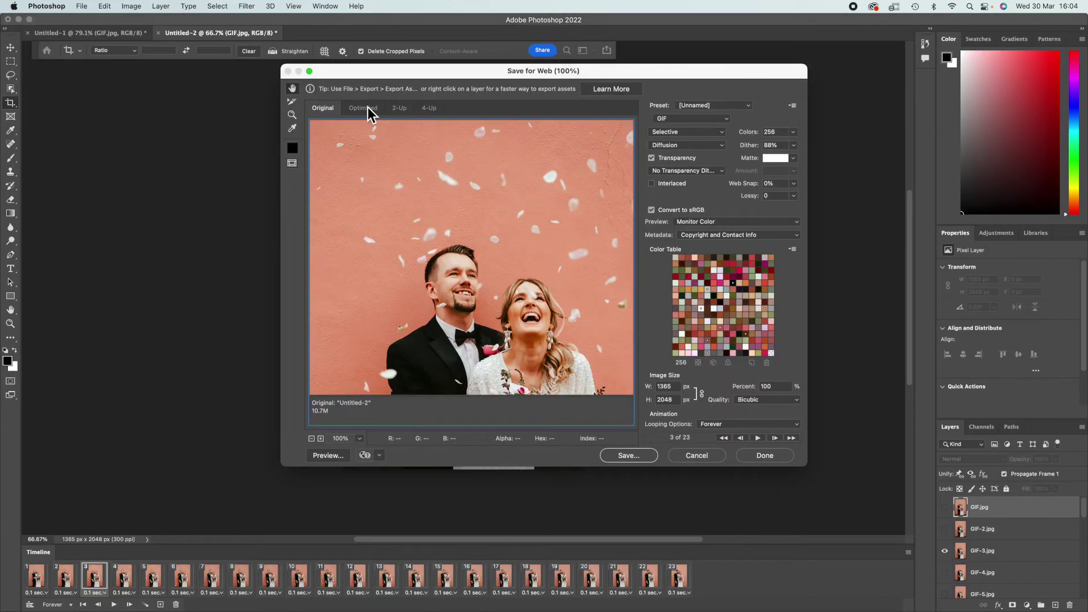
left_click(721, 119)
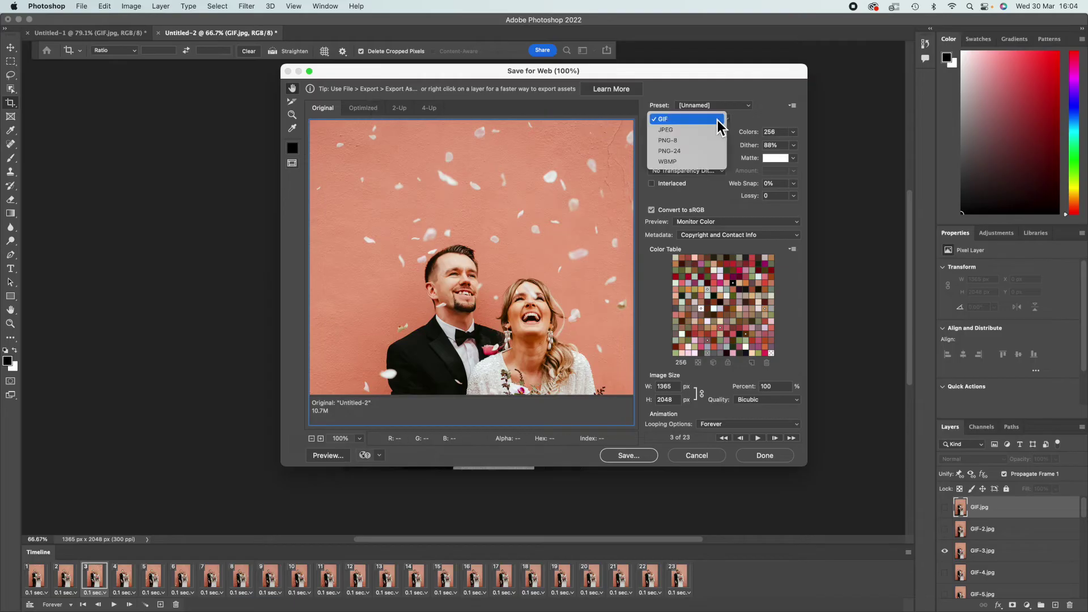
left_click(662, 119)
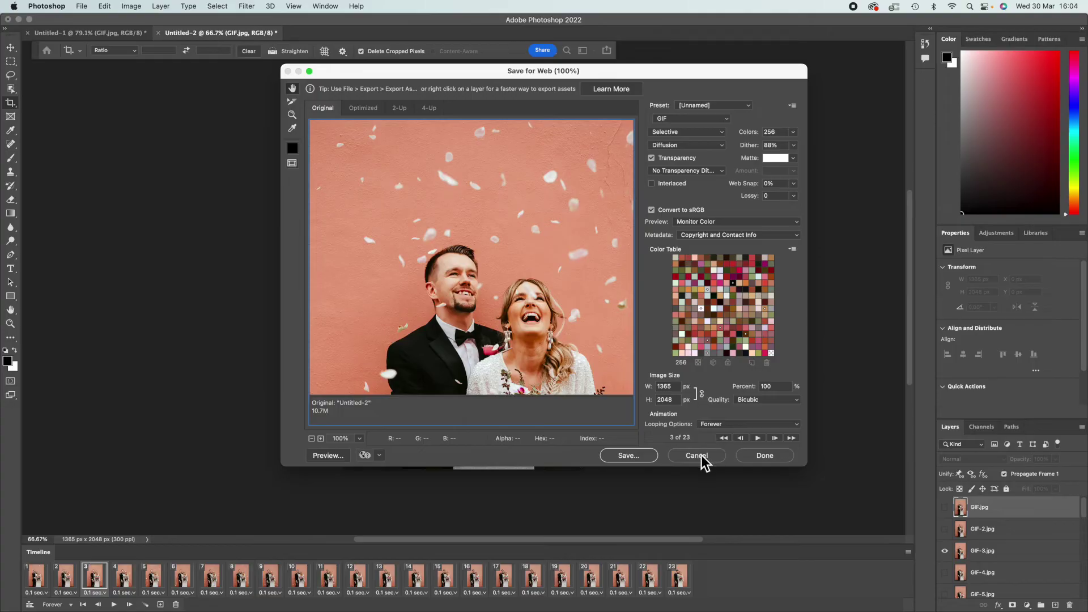
- Save the GIF as Untitled-2.gif into the YOUTUBE GIF folder
left_click(644, 460)
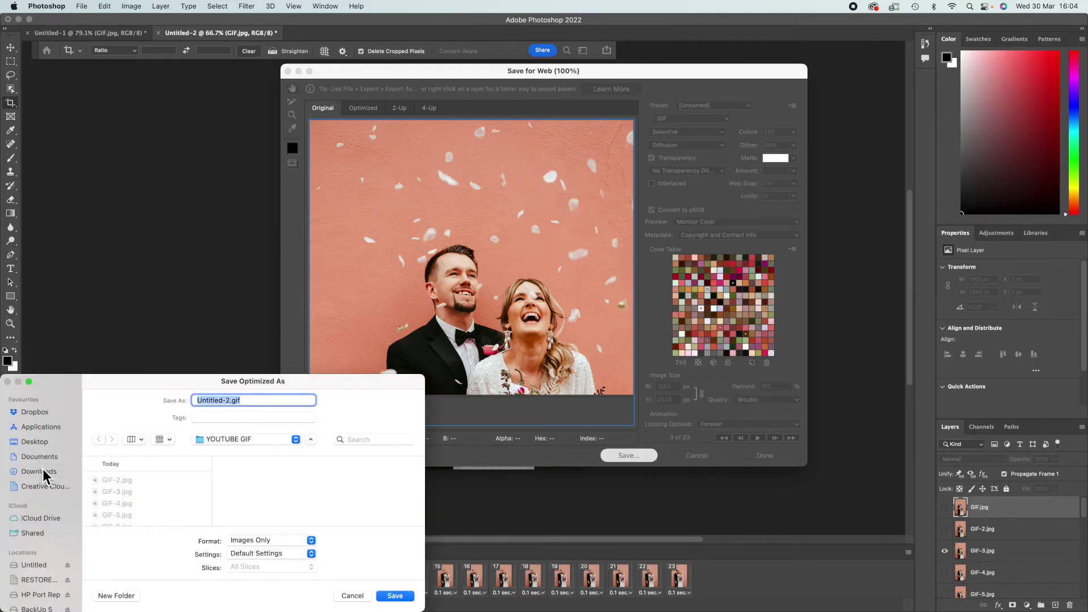
left_click(42, 444)
left_click(137, 515)
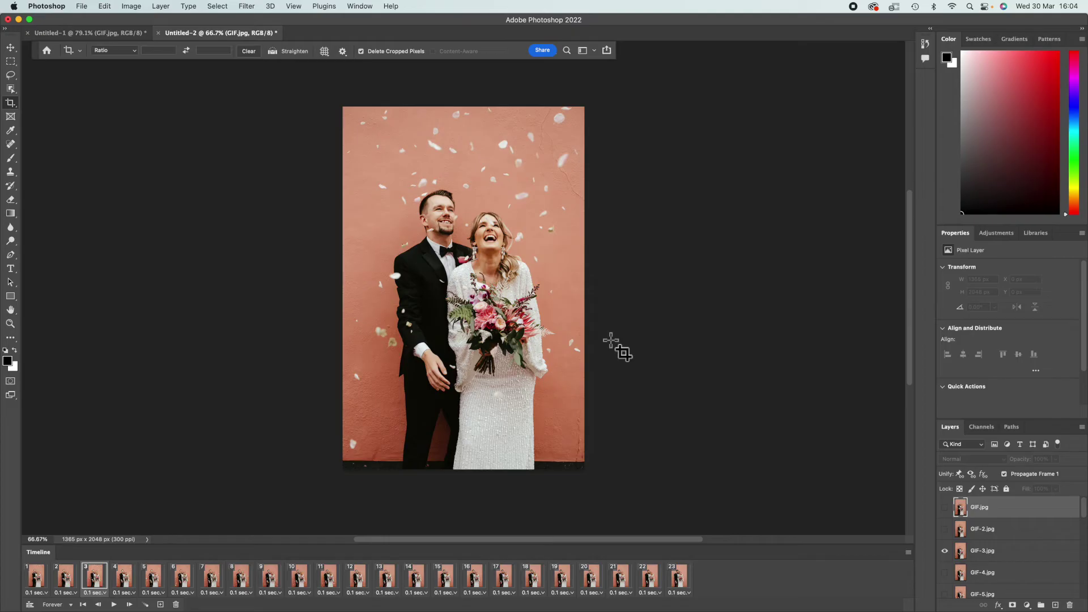
- Render the animation as the H.264 video GIFYOUTUBE.mp4 on the desktop
left_click(84, 7)
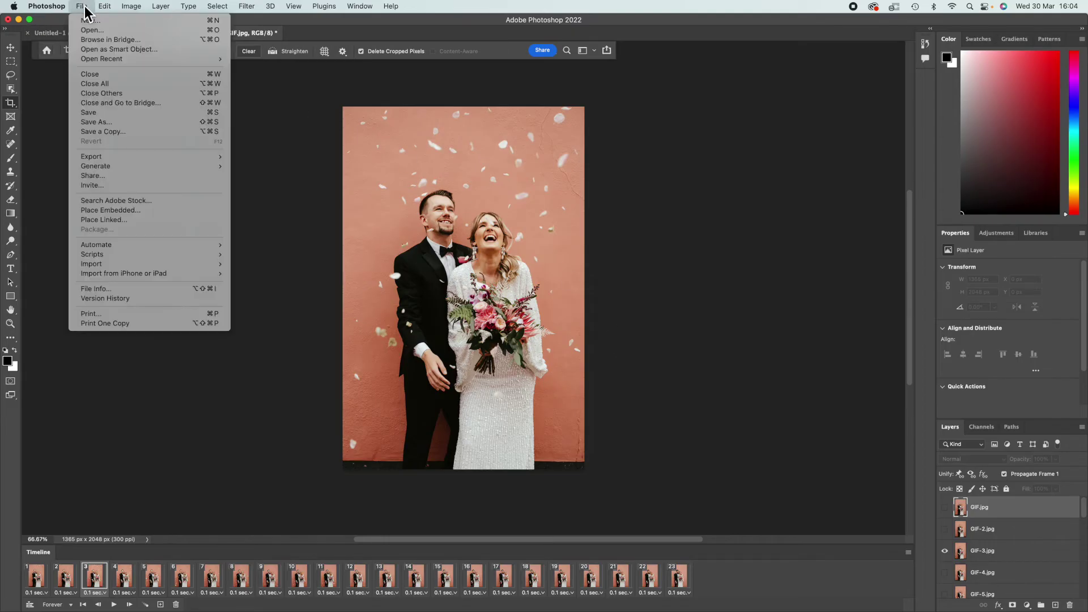
mouse_move(139, 158)
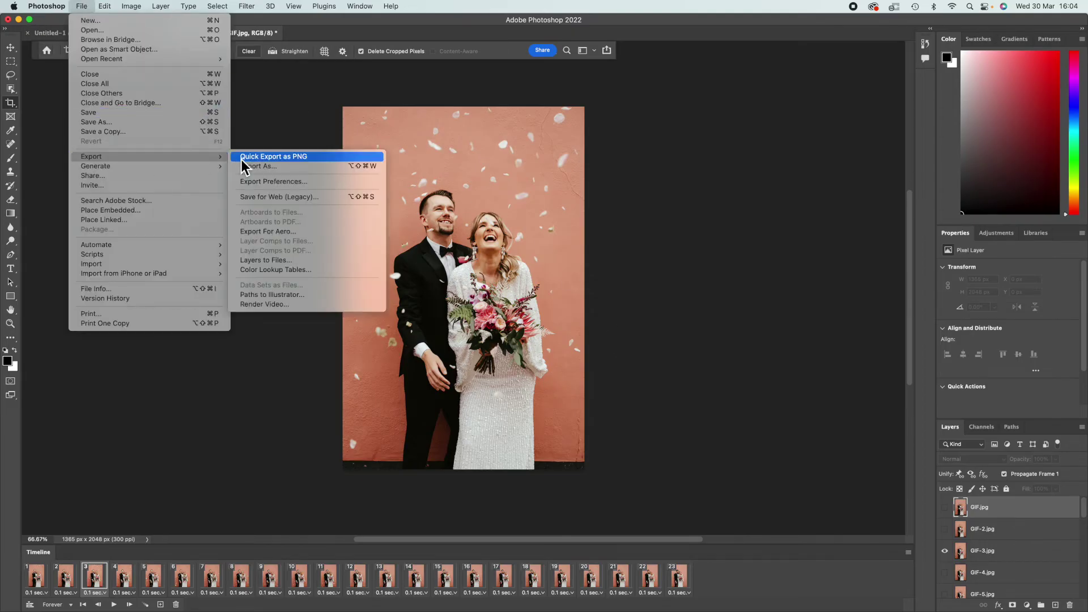
left_click(284, 305)
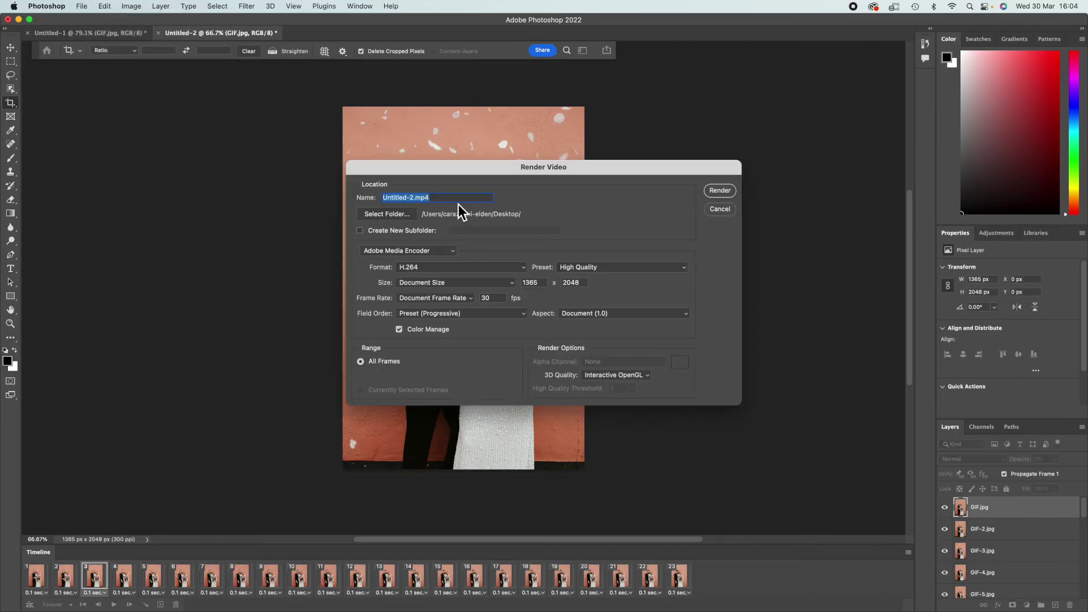
type("GIFYOUTUBE")
left_click(721, 194)
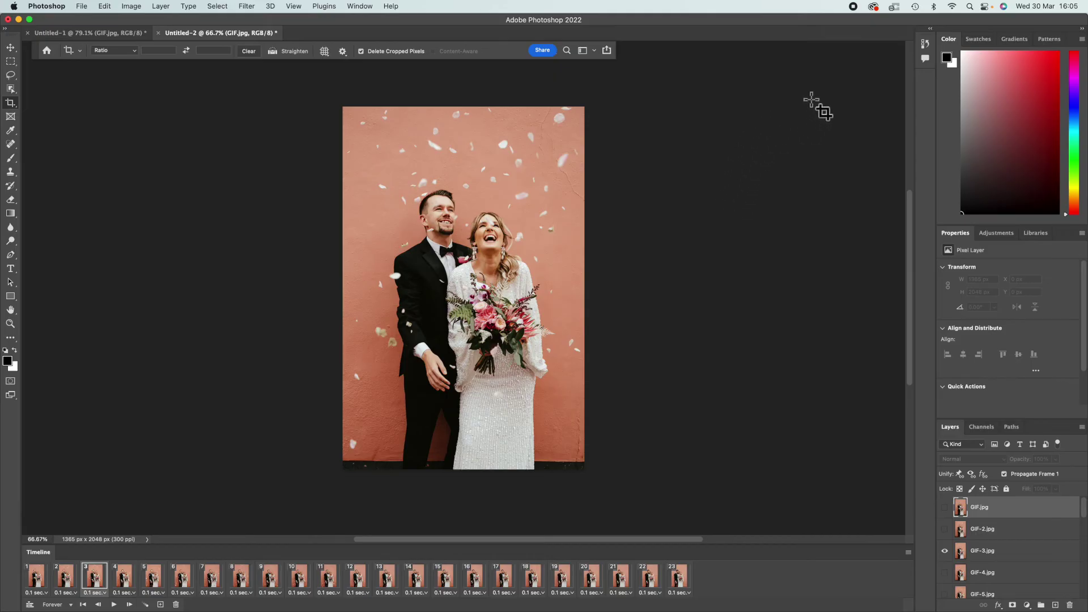
- Open GIFYOUTUBE.mp4 from the desktop in QuickTime Player and play the clip
left_click_drag(861, 30, 743, 34)
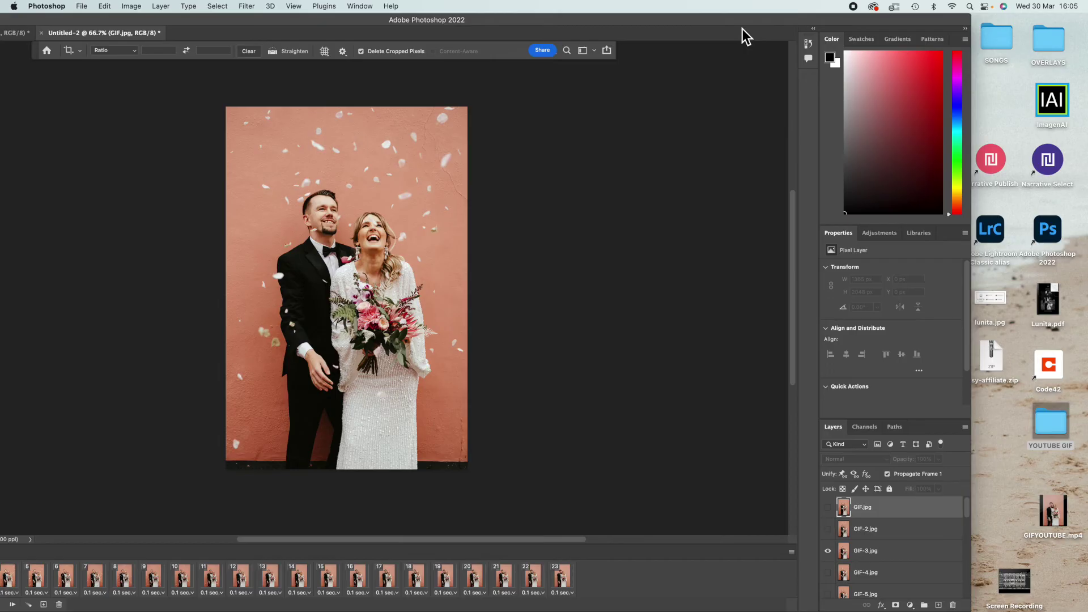
left_click(1062, 517)
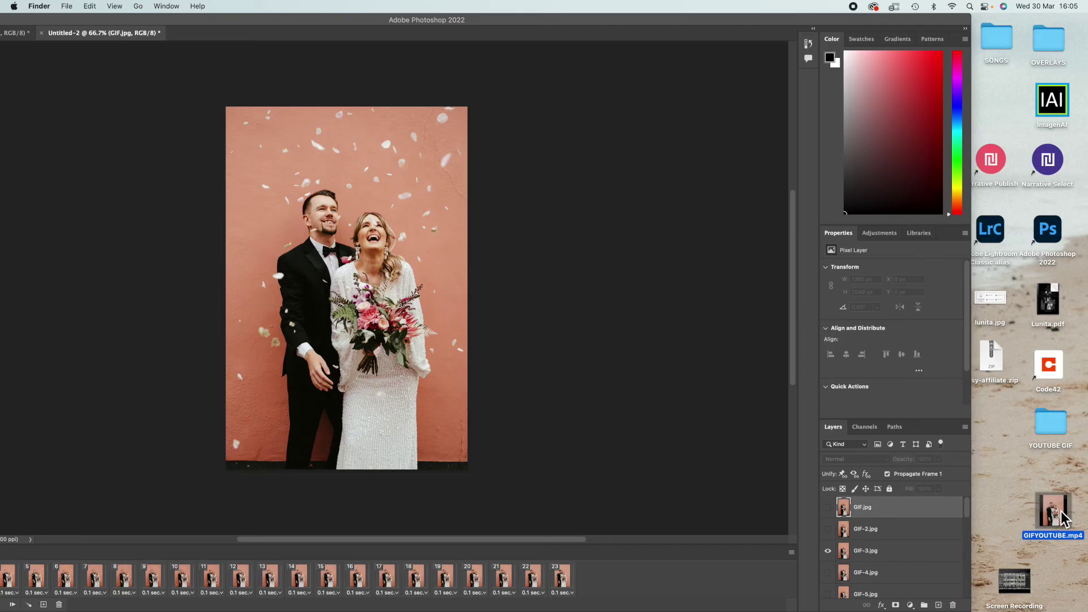
double_click(1060, 519)
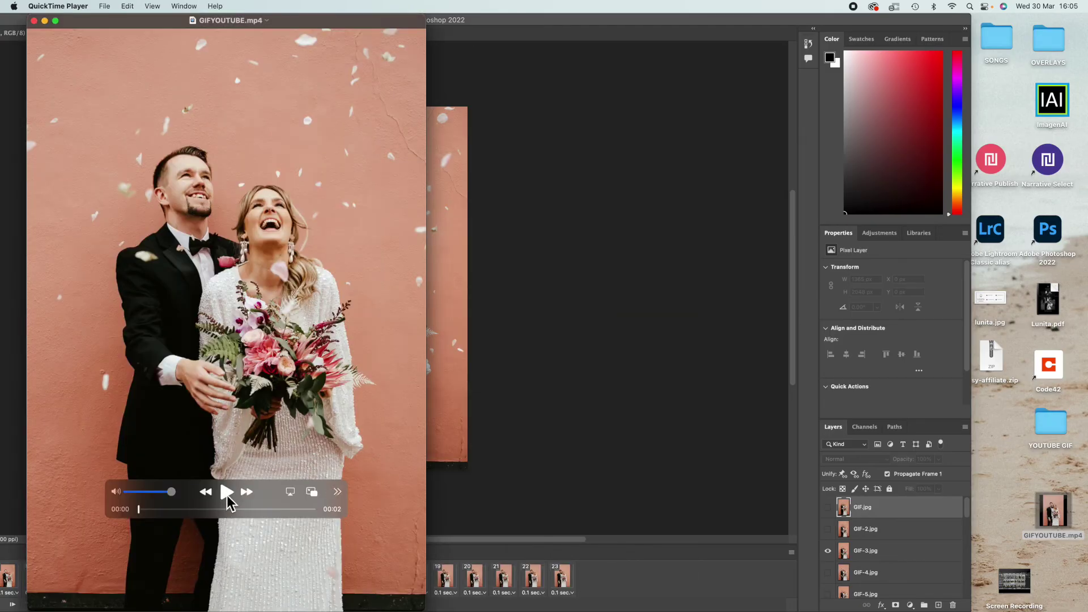
left_click(227, 492)
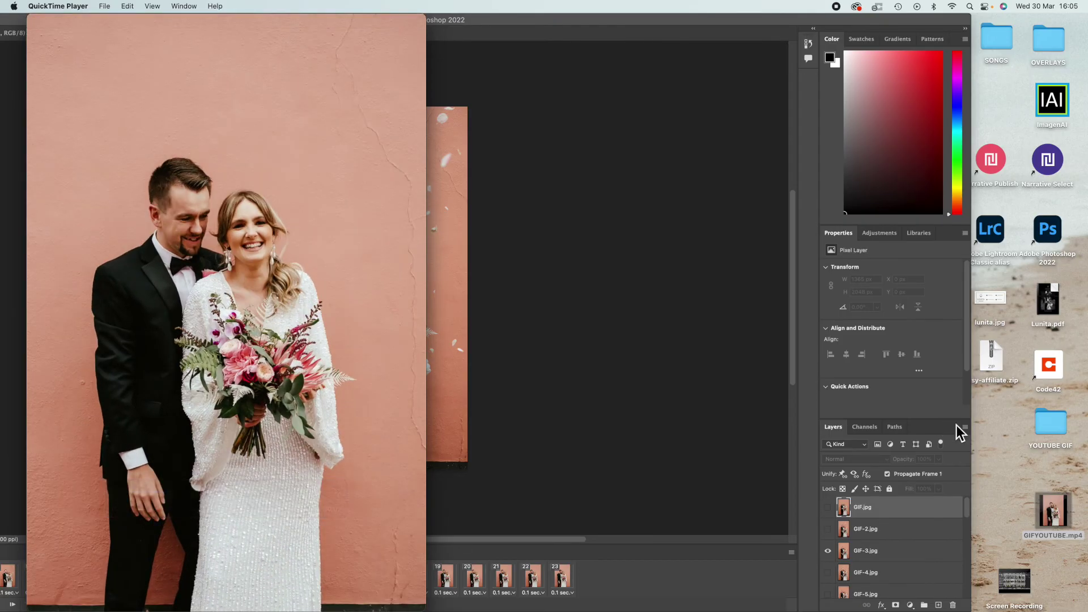
- Inspect Untitled-2.gif's frames in Preview from YOUTUBE GIF, then return to Photoshop
double_click(1063, 431)
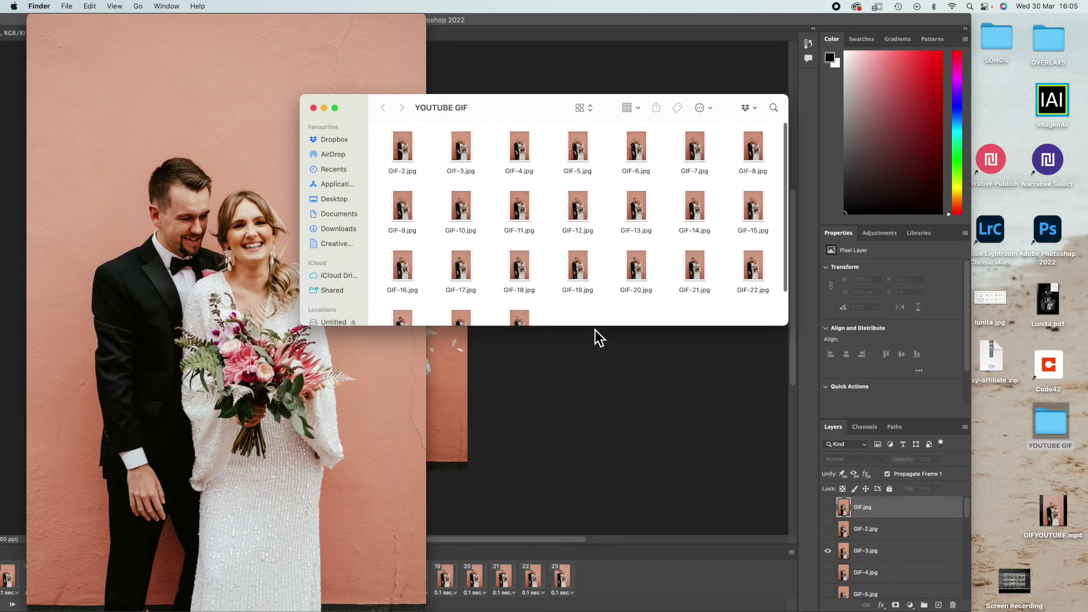
scroll(595, 307, "up", 1)
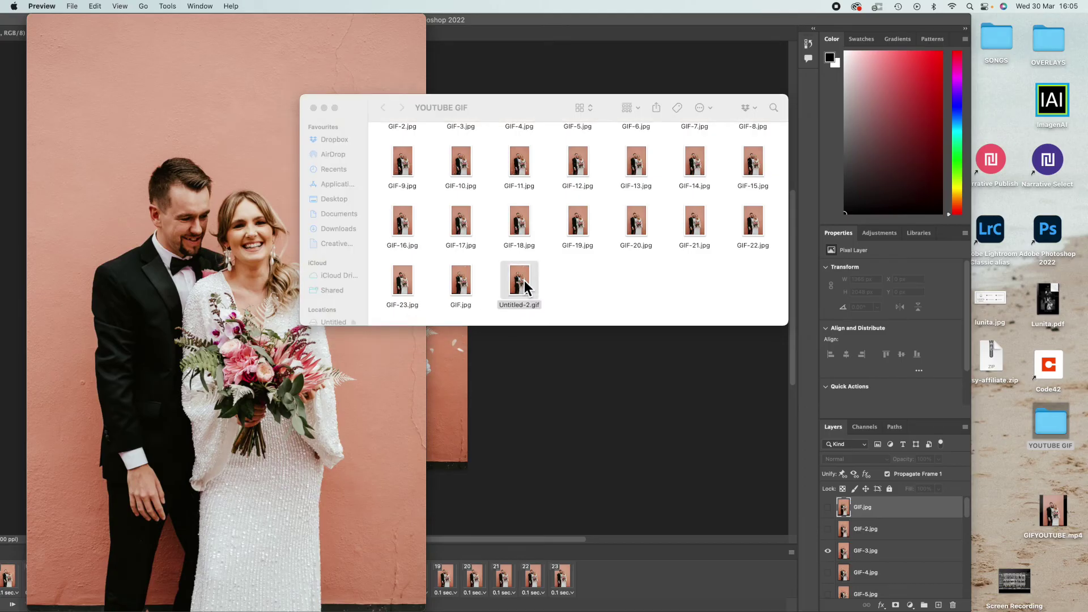
scroll(60, 204, "down", 2)
scroll(59, 204, "down", 15)
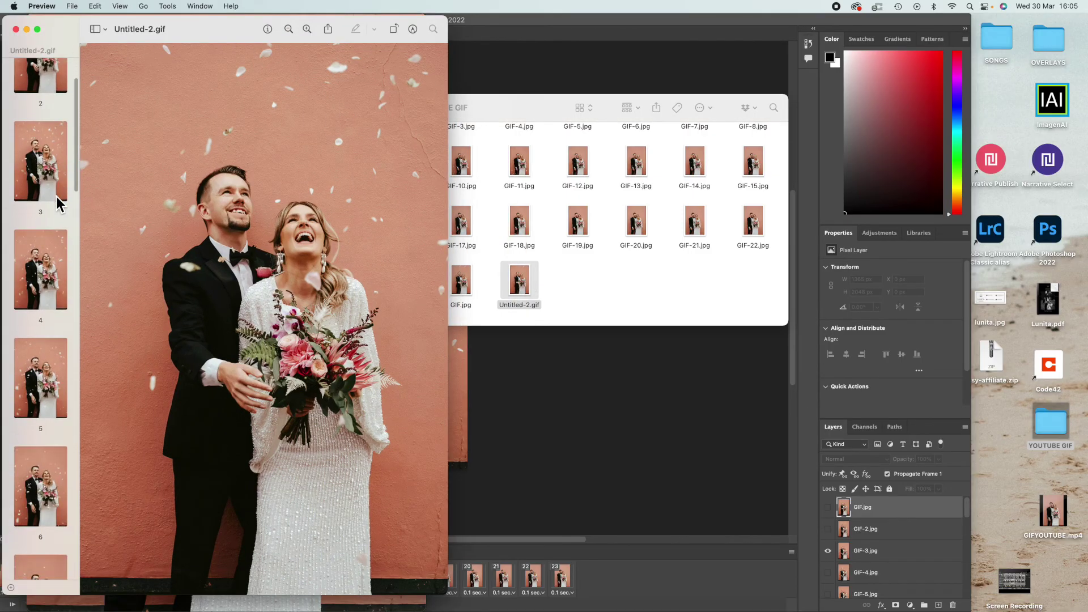
scroll(59, 204, "down", 5)
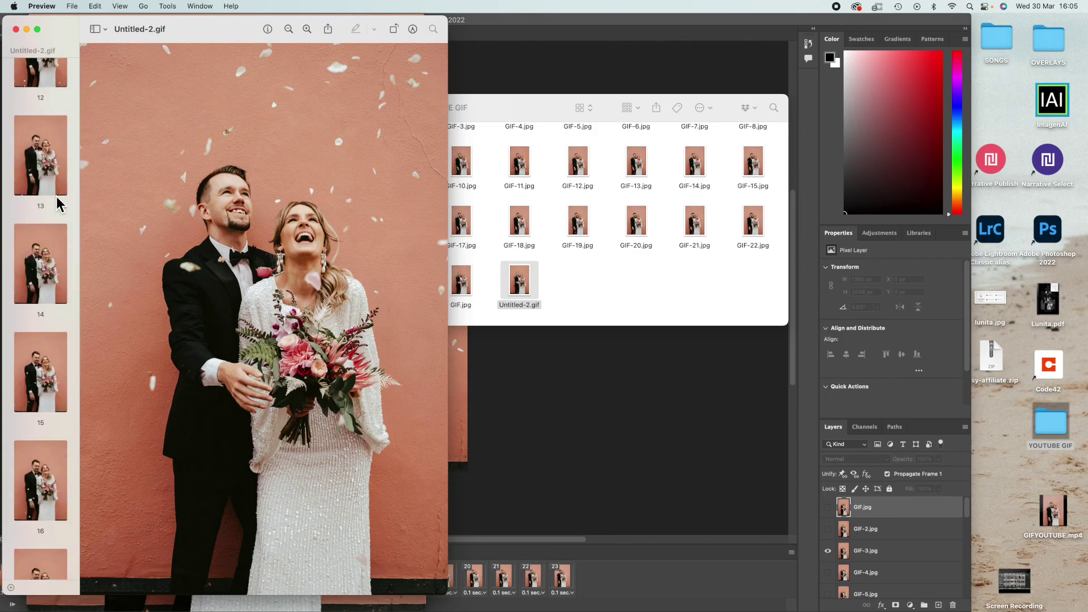
scroll(59, 205, "up", 20)
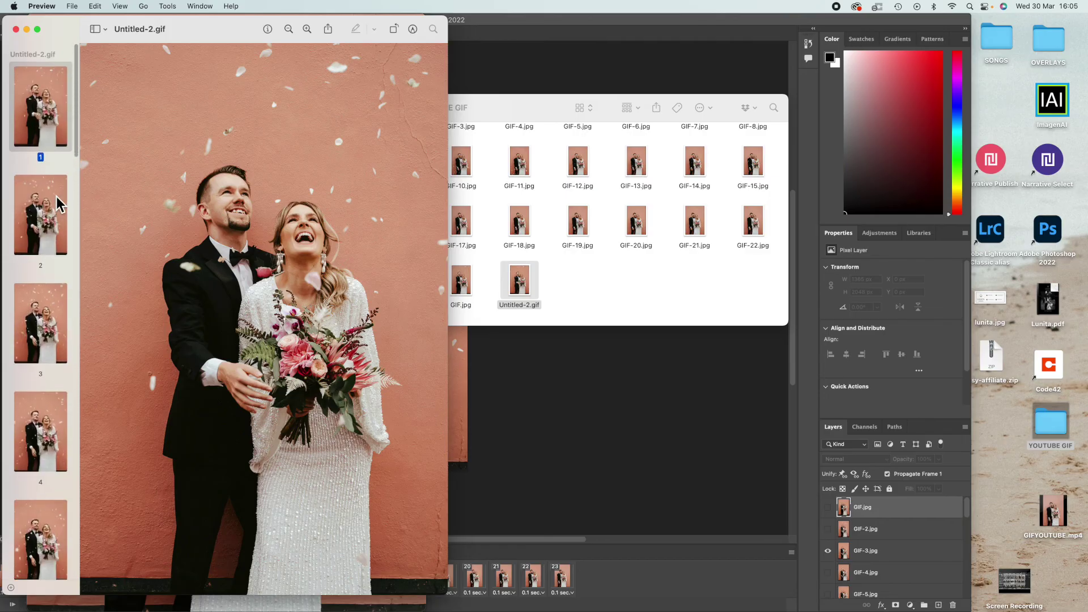
left_click(621, 408)
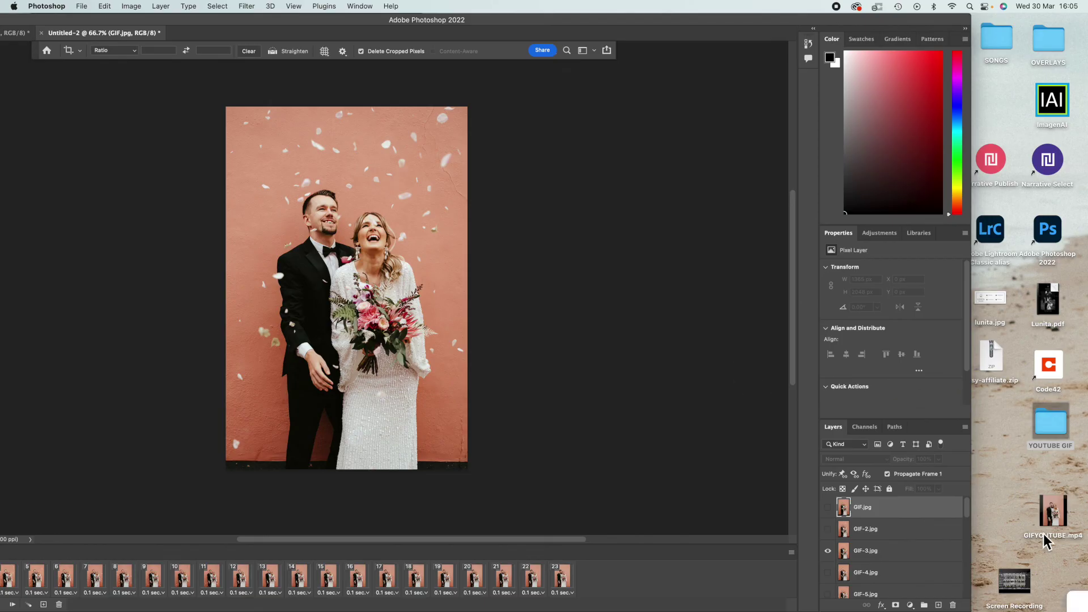
- Confirm Untitled-2.gif is in YOUTUBE GIF, then maximize Photoshop with the 23-frame timeline showing
double_click(1053, 429)
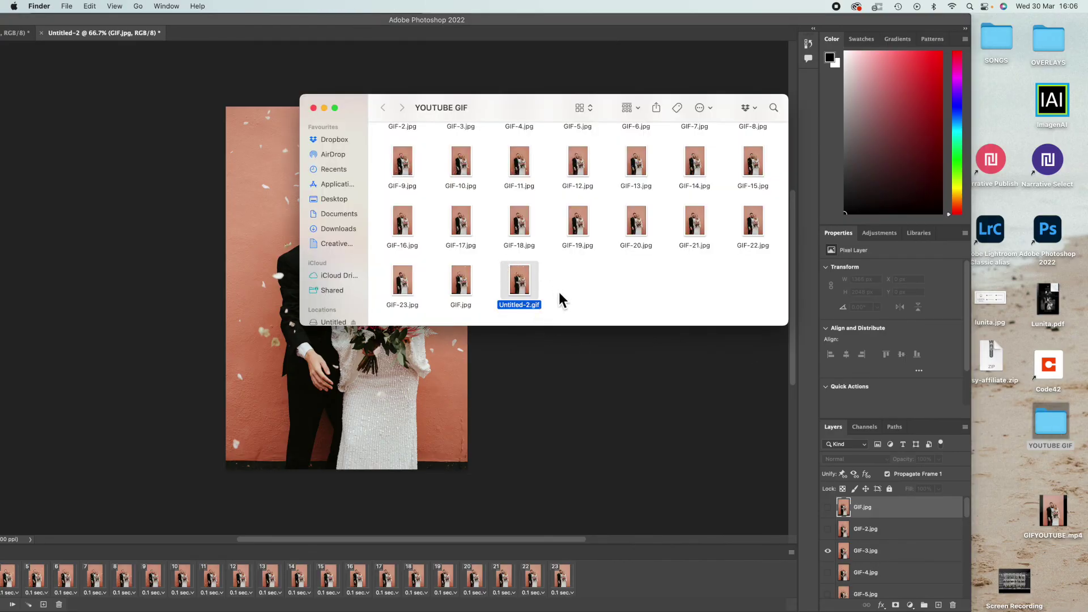
left_click(674, 33)
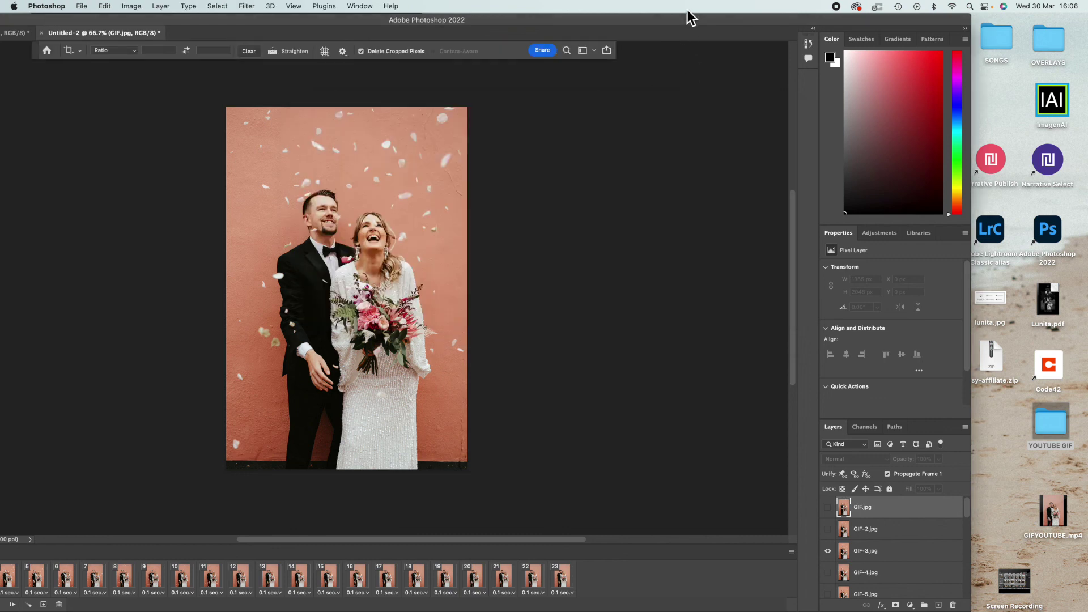
double_click(713, 16)
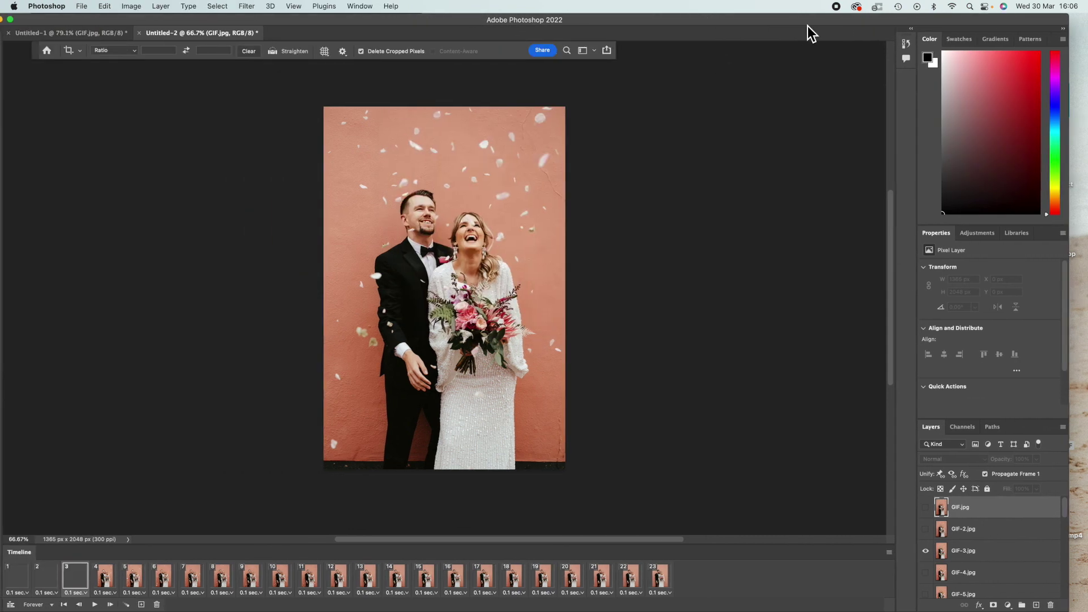